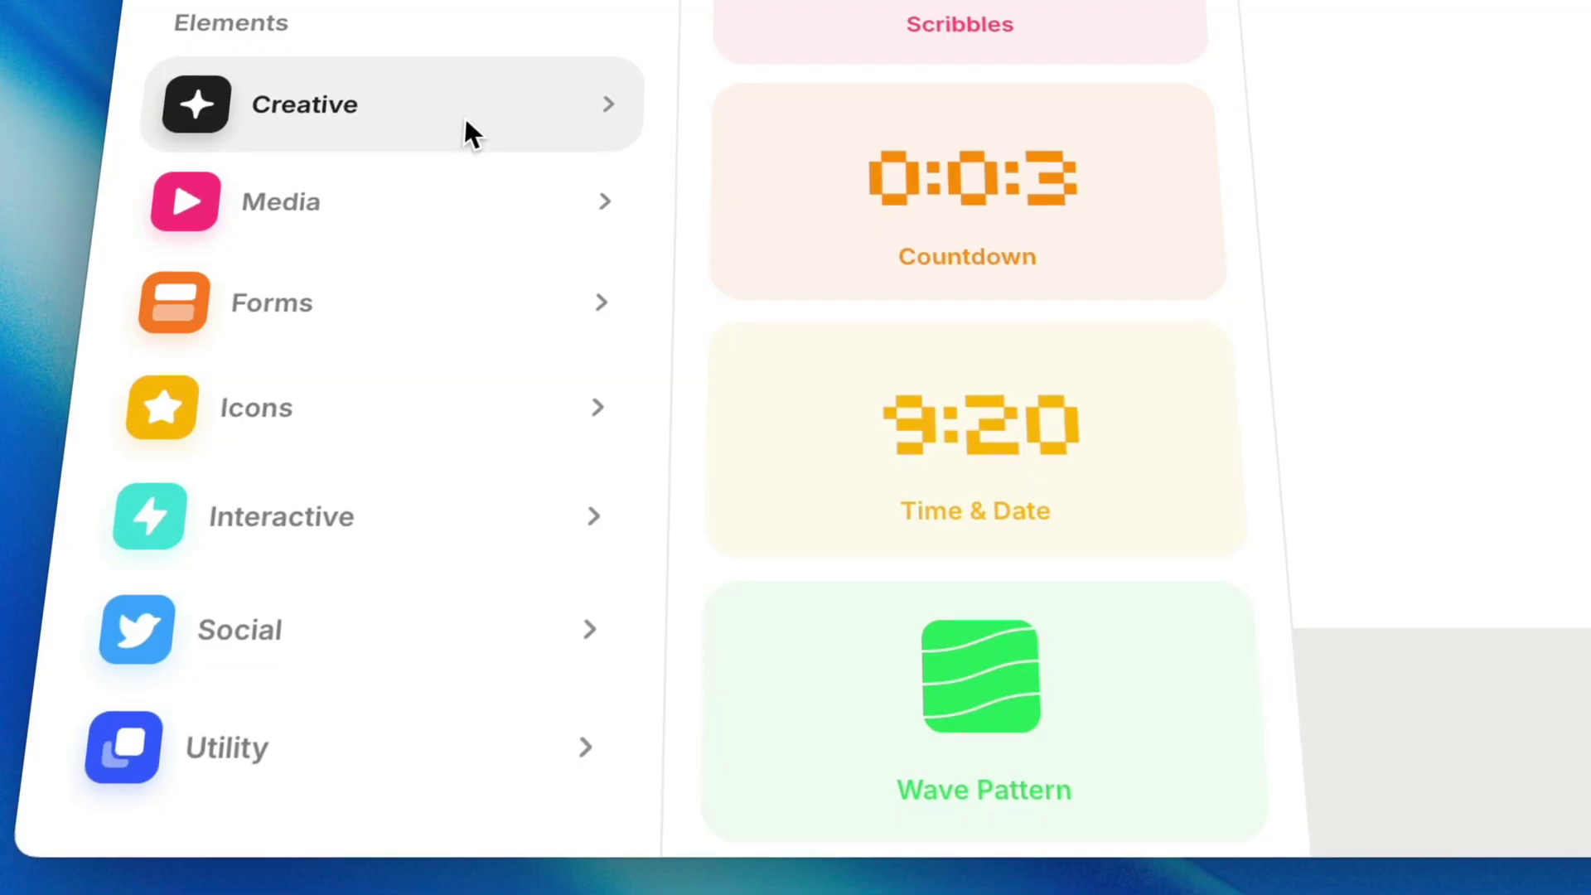
Preview the Creative, Forms and Social element categories in the insert library
mouse_move(422, 284)
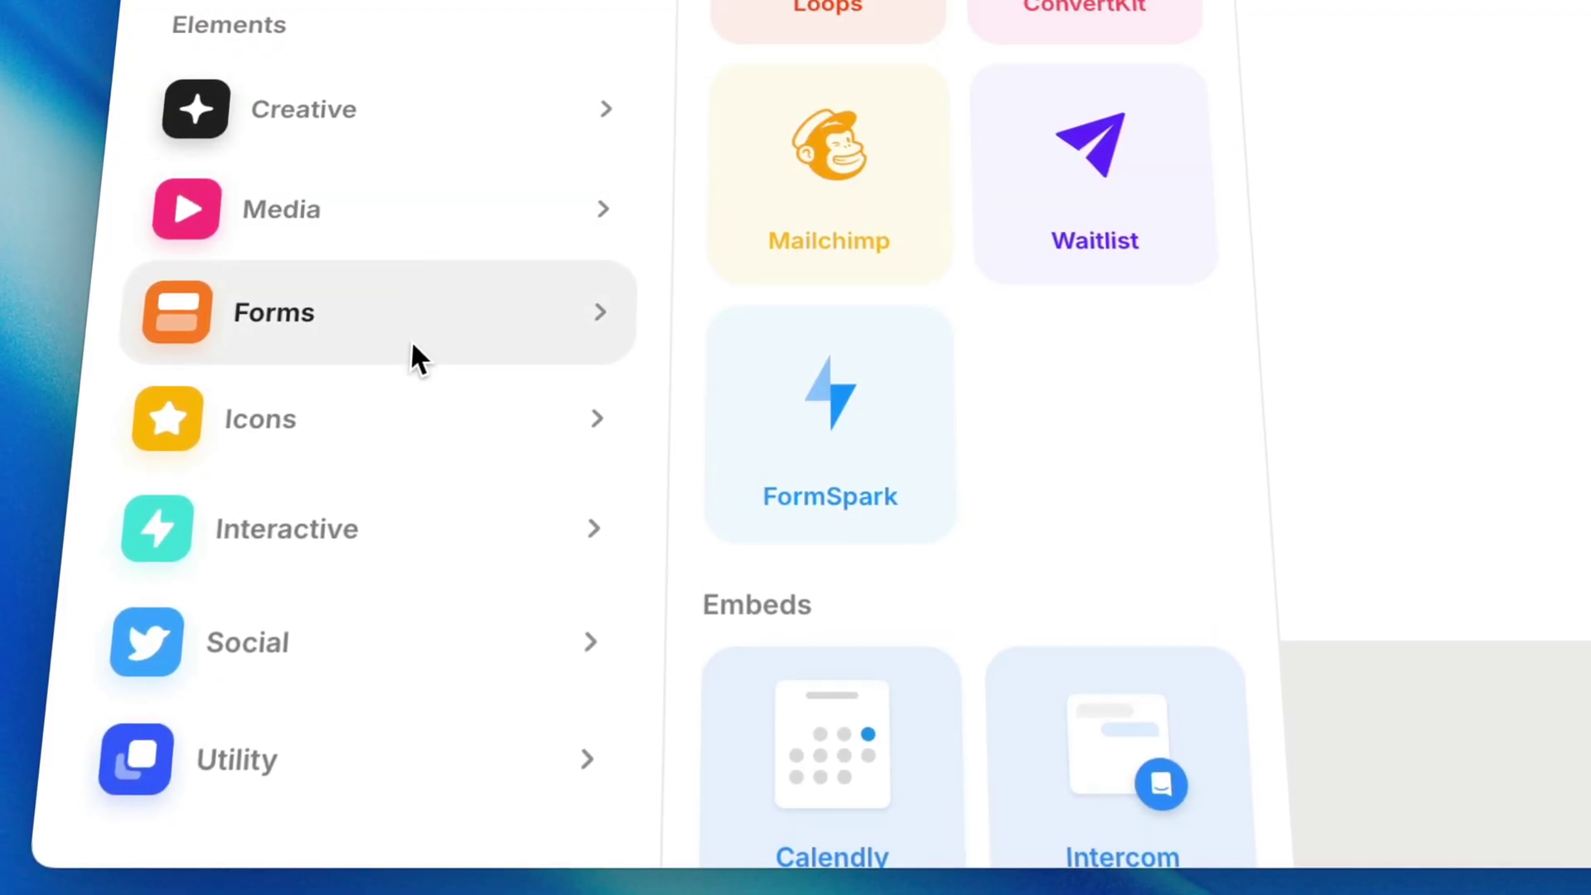
mouse_move(371, 623)
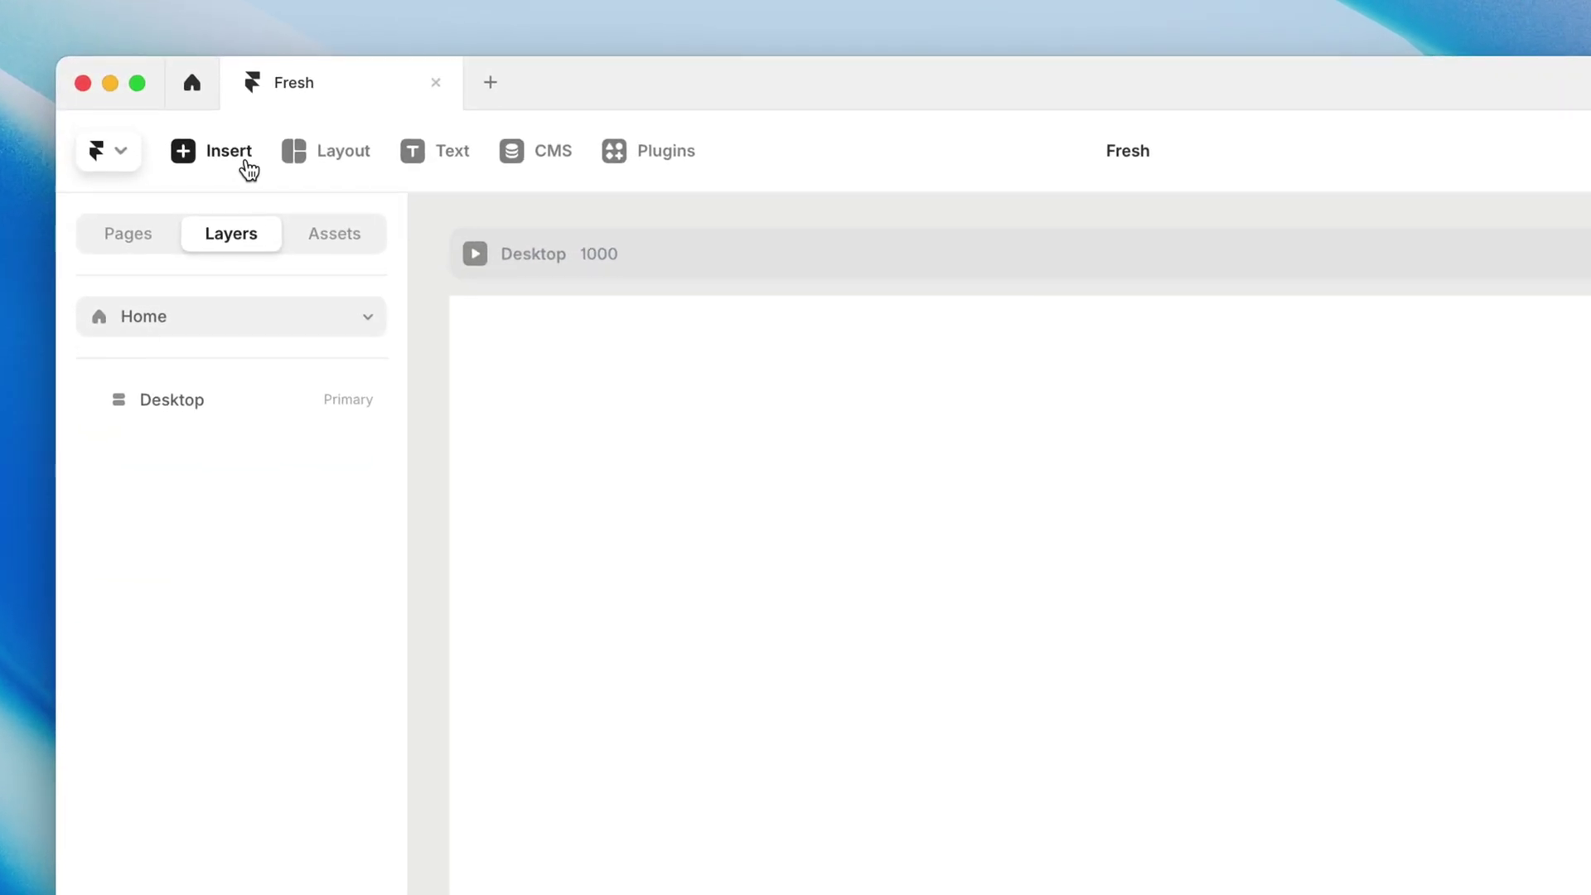
Toggle the Insert panel closed, then bring it back with the I shortcut
click(266, 179)
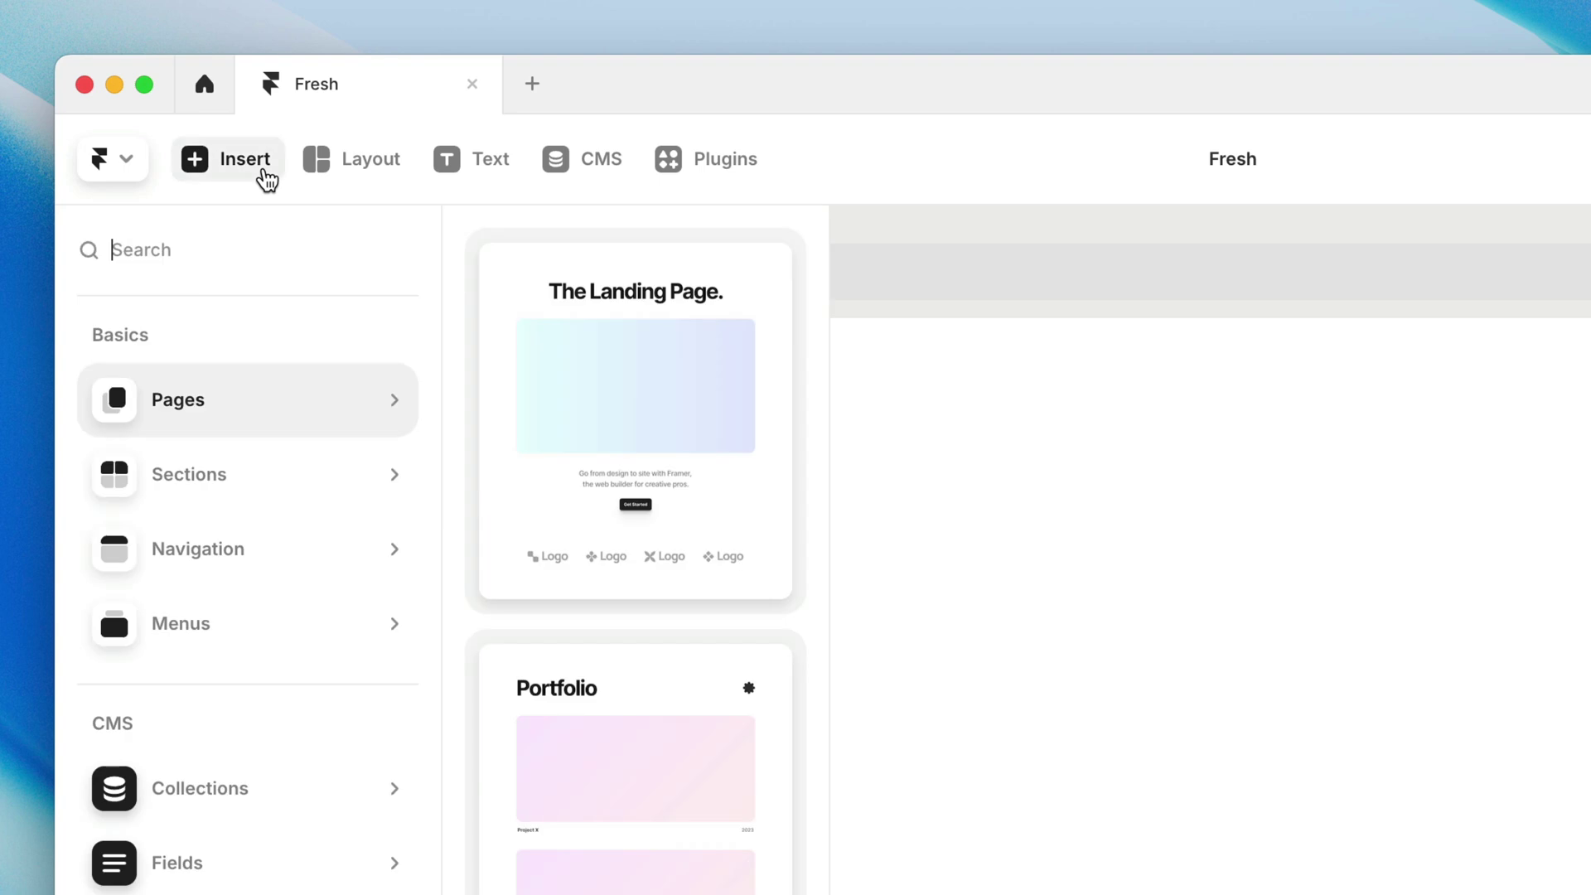
click(267, 179)
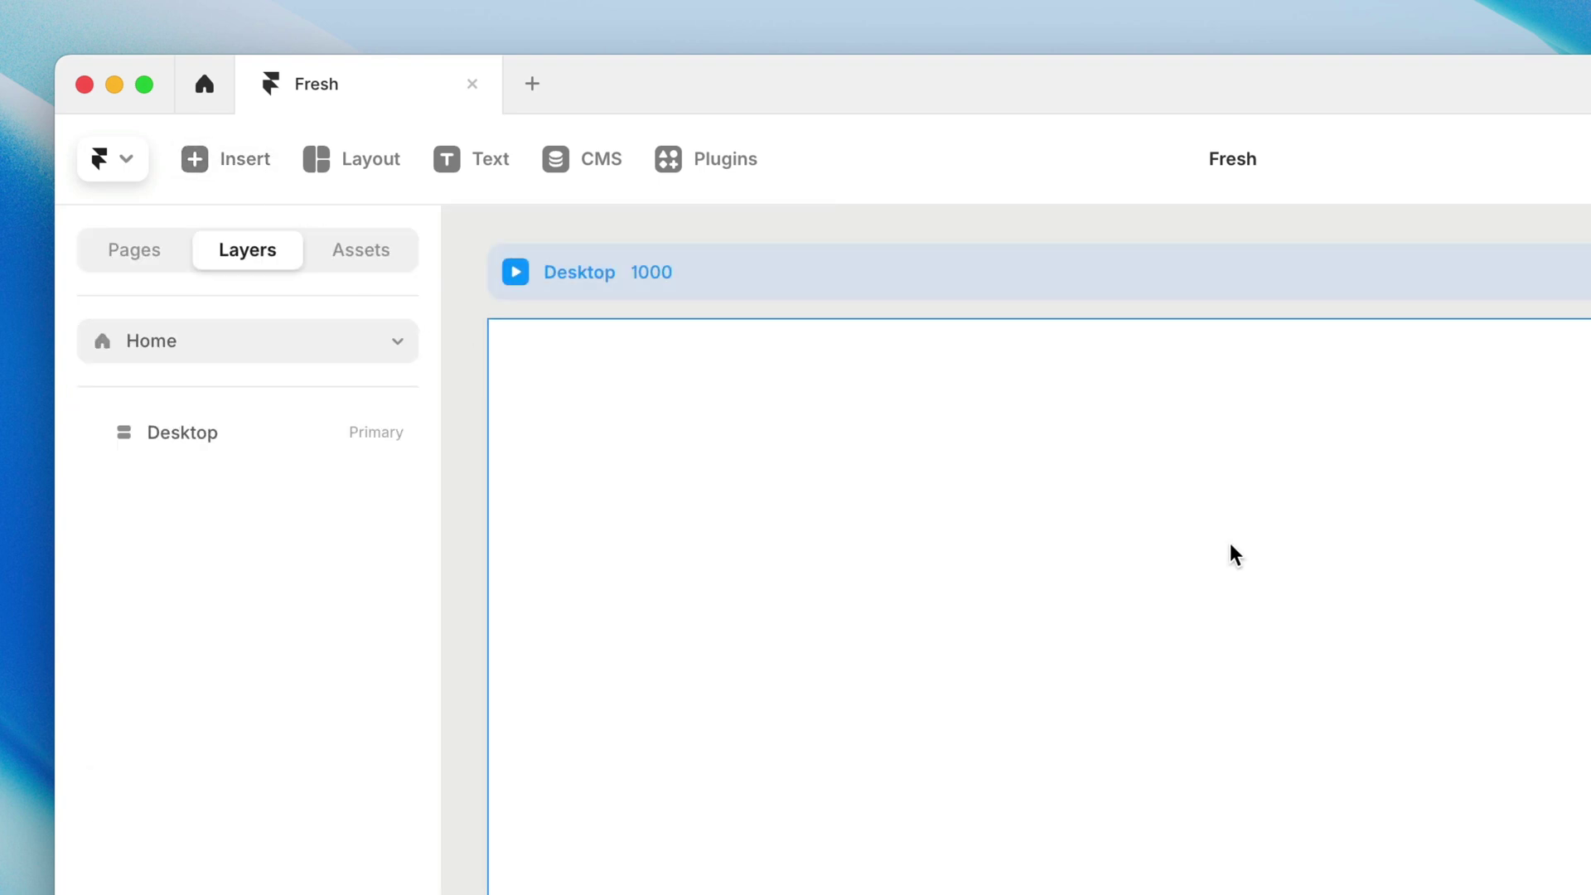
key(i)
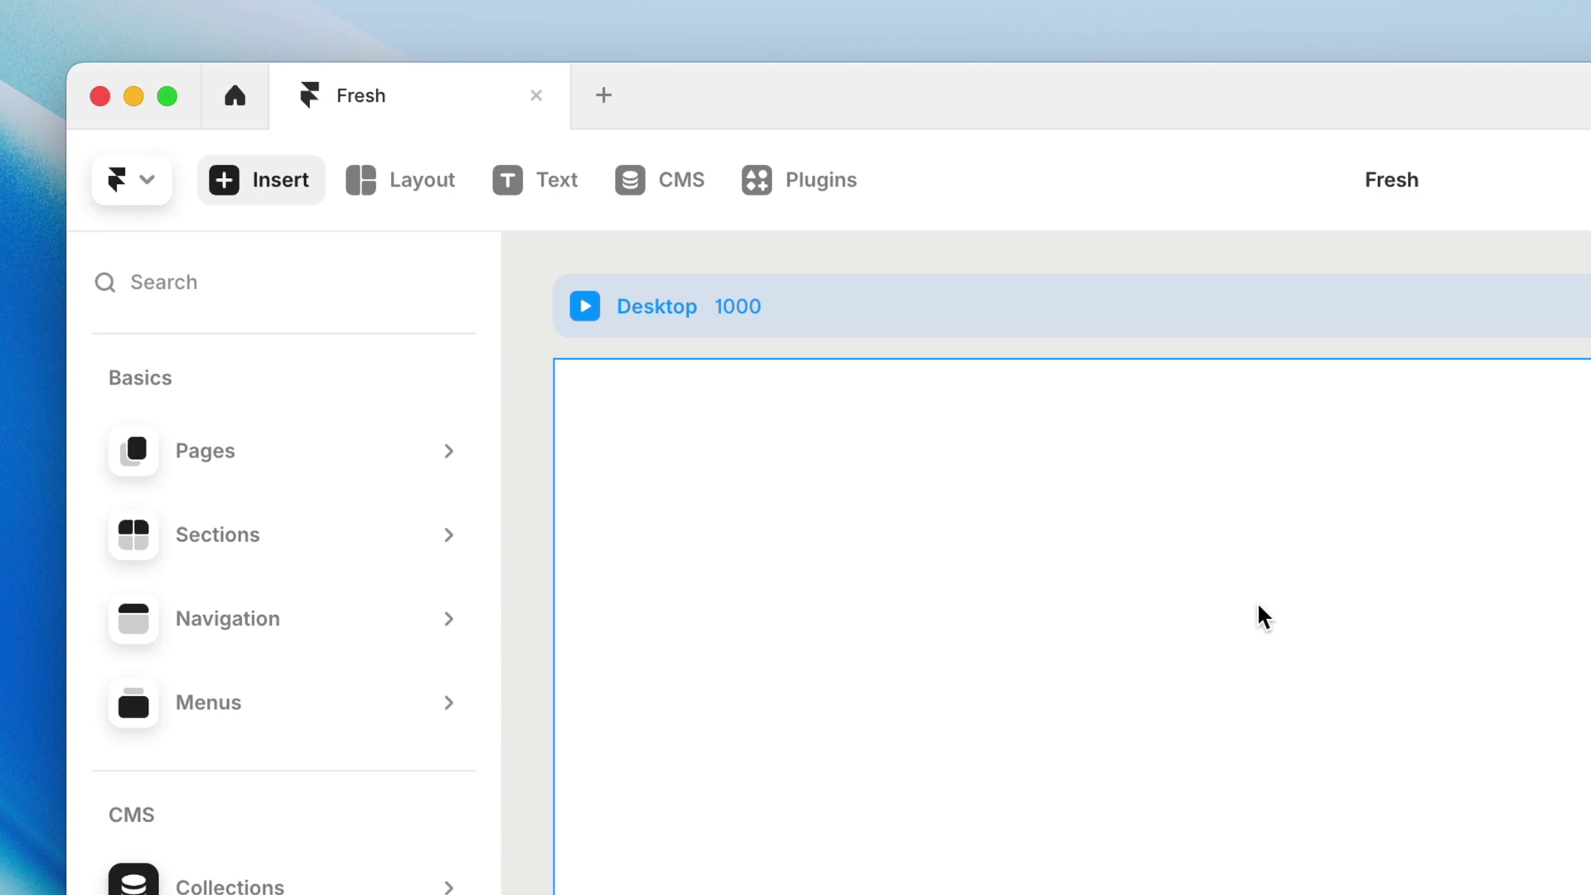
text(youtube)
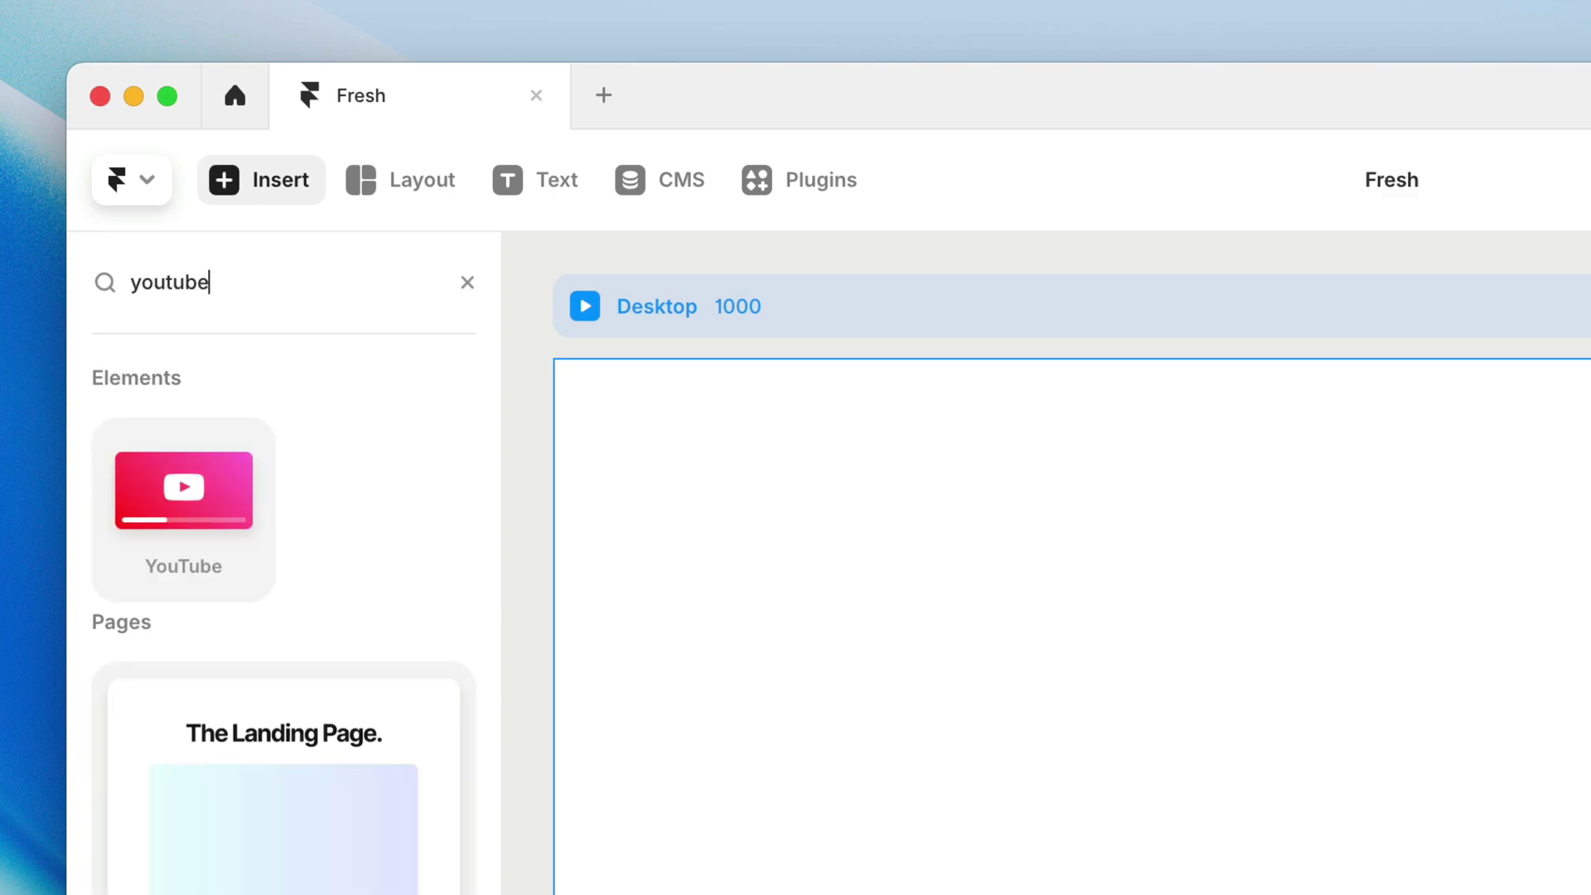
click(469, 285)
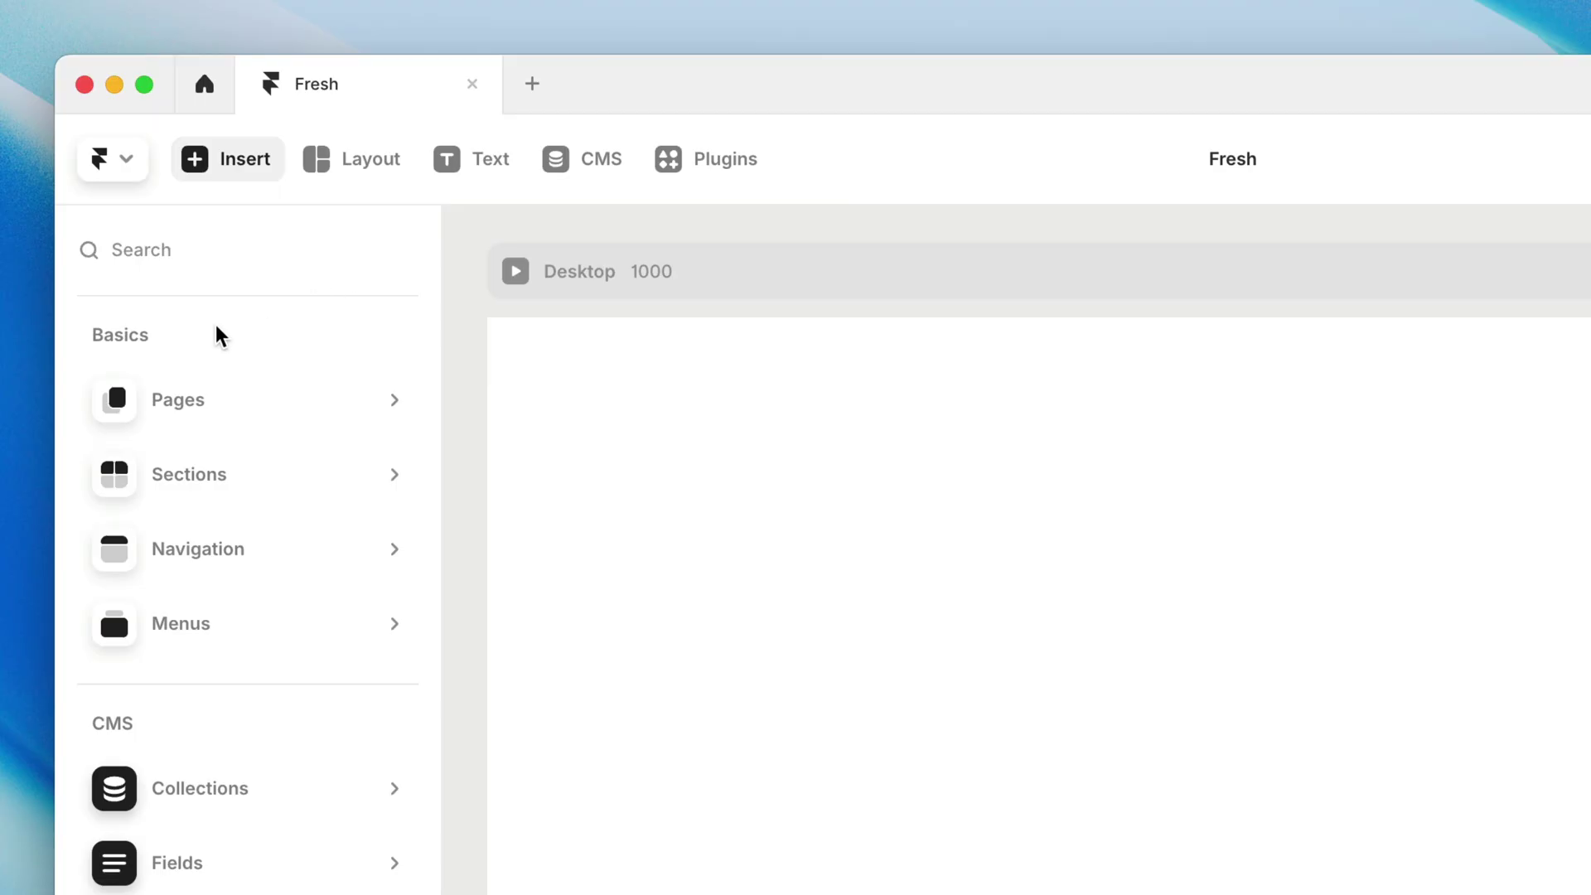
Add The Landing Page template from the Pages category to the Home page
mouse_move(232, 410)
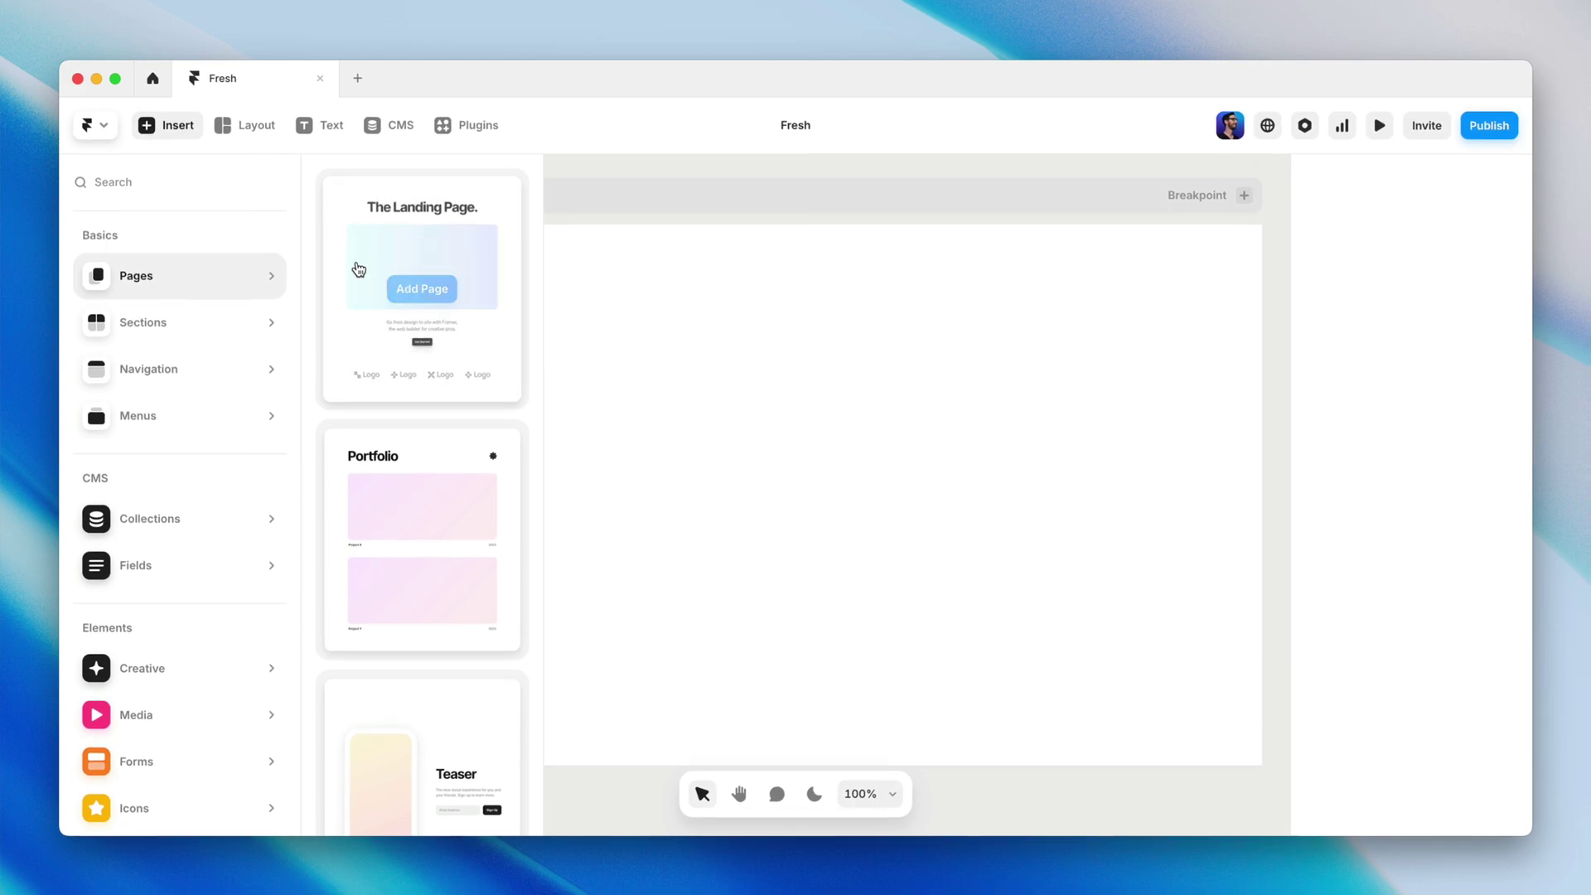
click(410, 263)
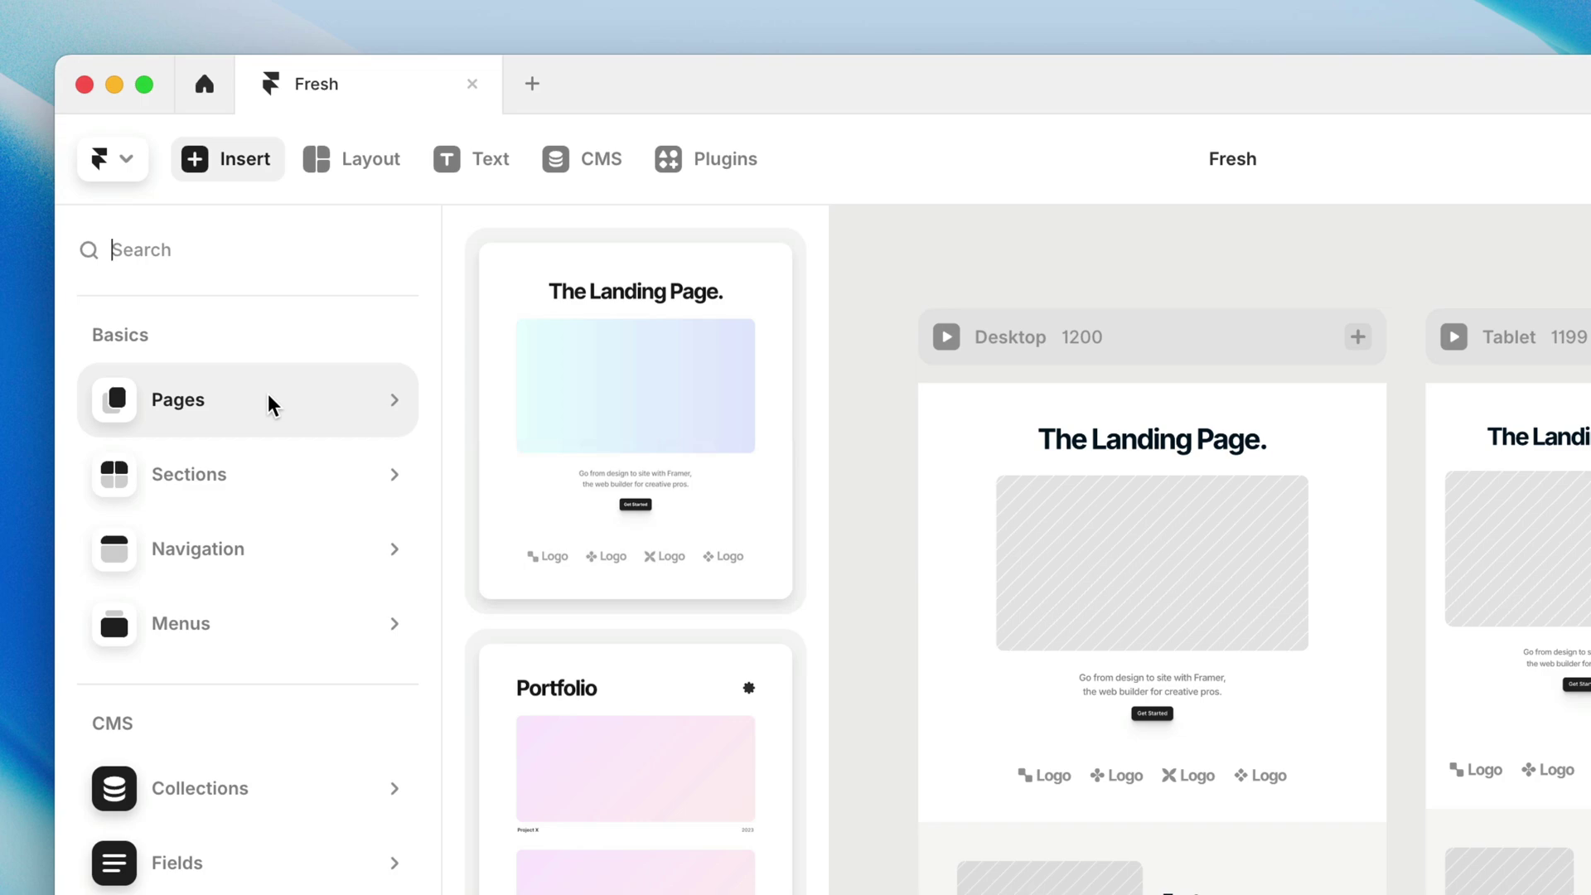
Drop a Header Image section below the header, then browse the Navigation and Menus categories
mouse_move(291, 479)
drag(547, 507, 1009, 877)
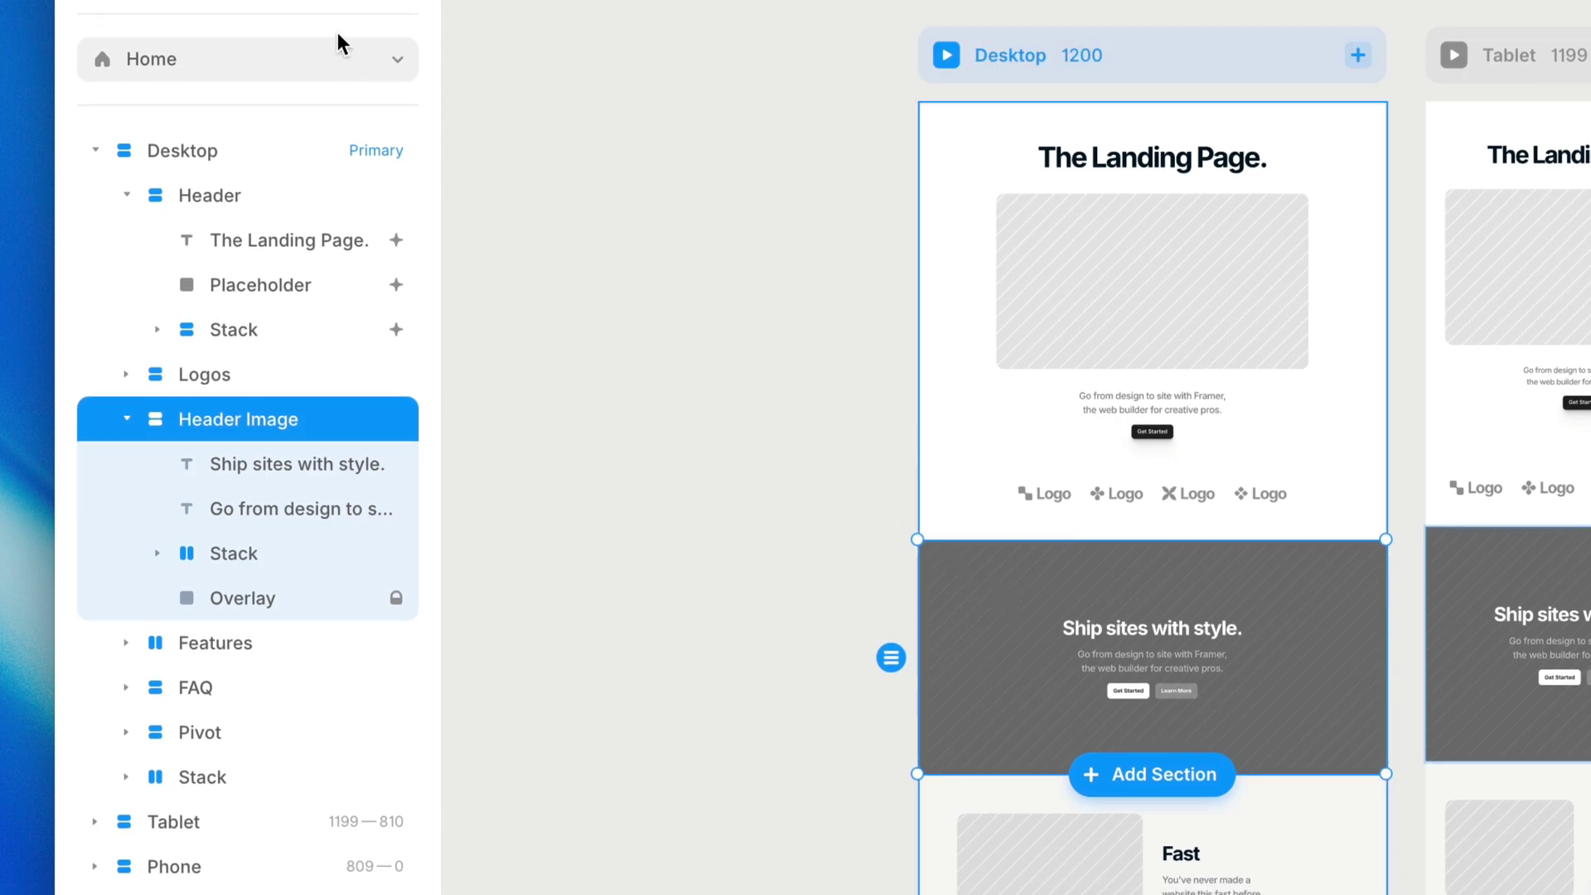
click(220, 9)
mouse_move(240, 274)
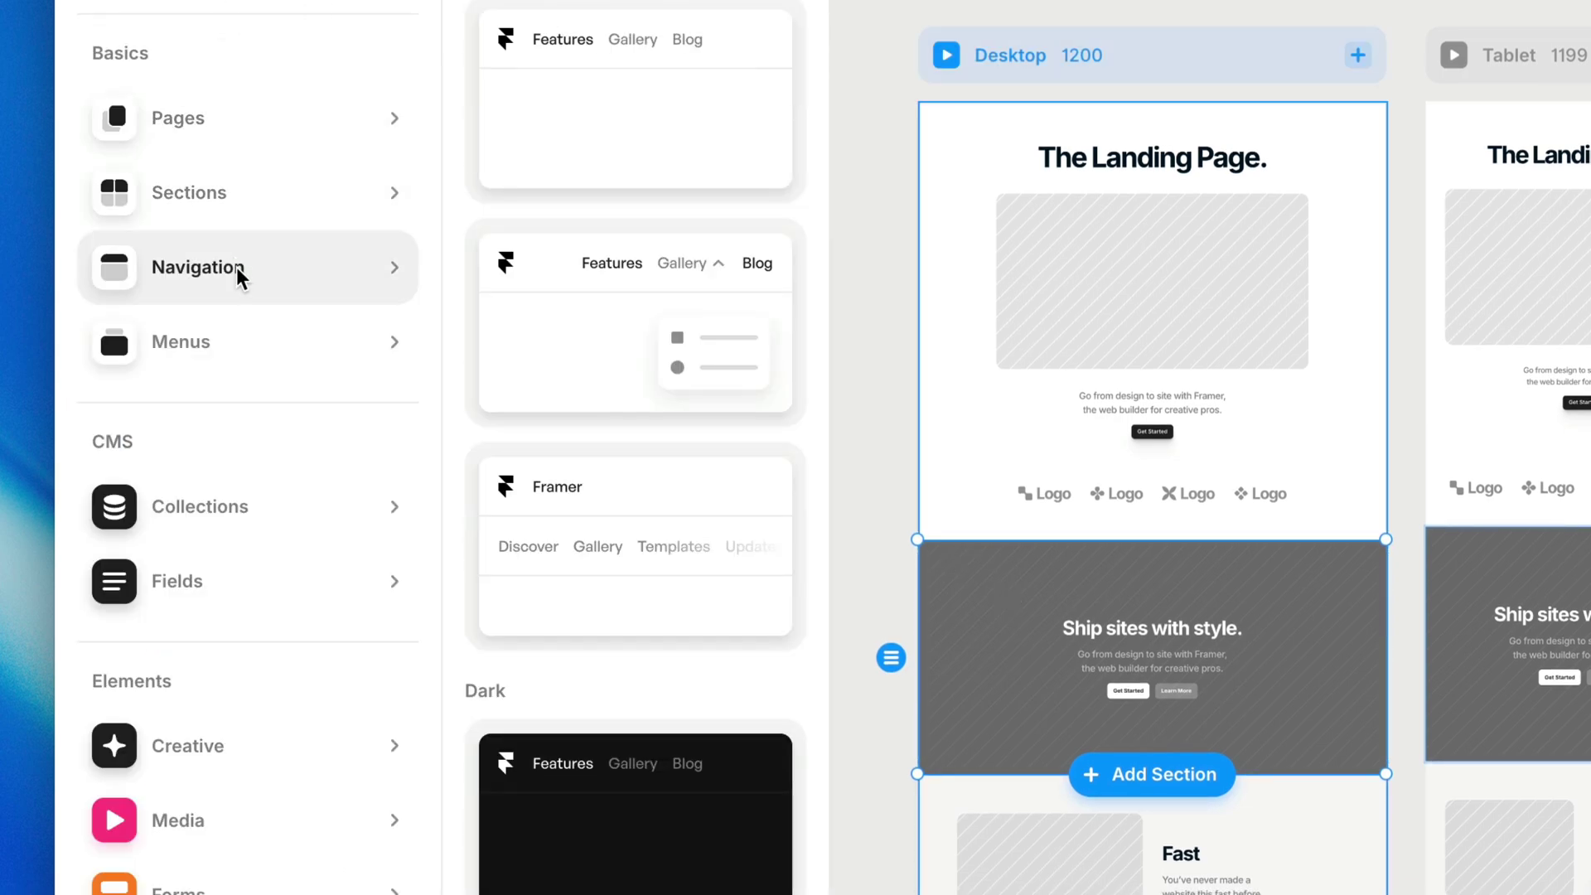
mouse_move(246, 336)
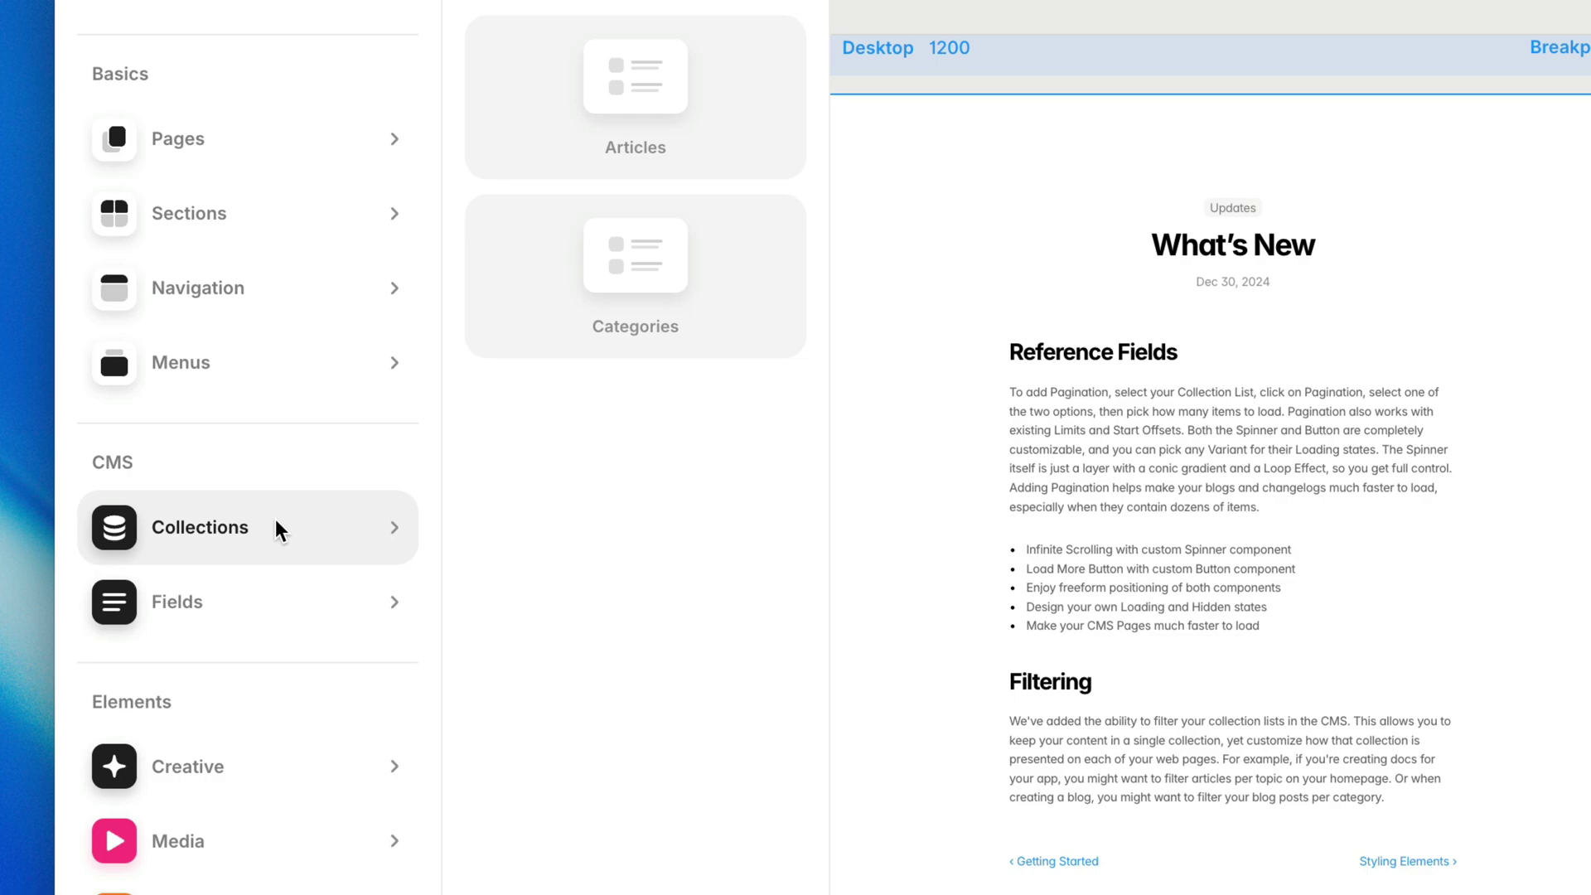
Drop a CMS Image field under the What's New heading and set its corner radius to 54
click(275, 602)
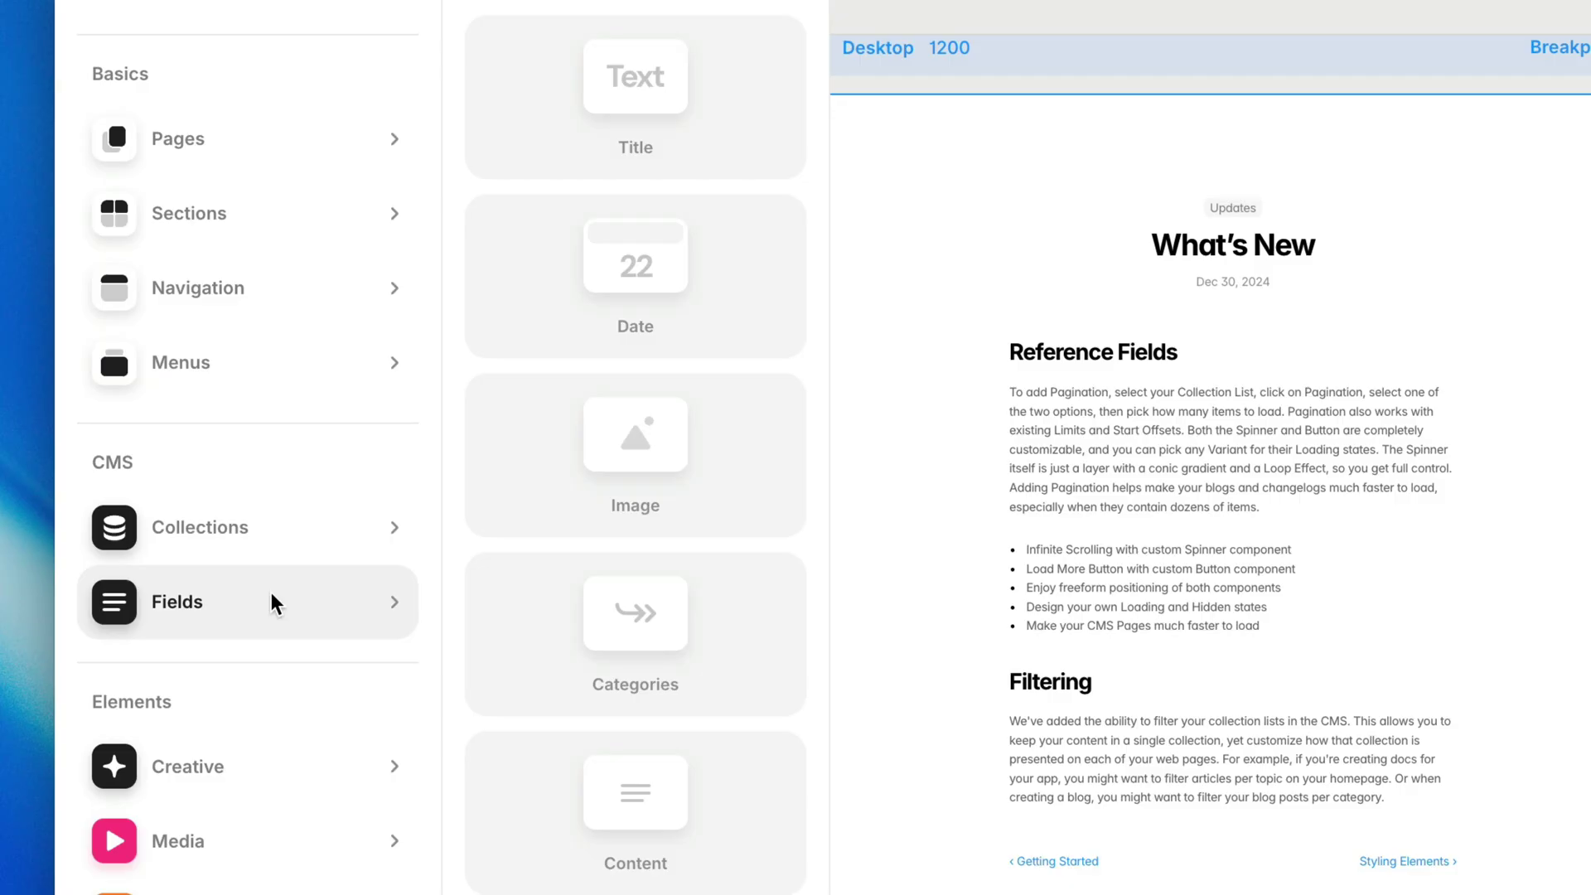
drag(624, 440, 1173, 343)
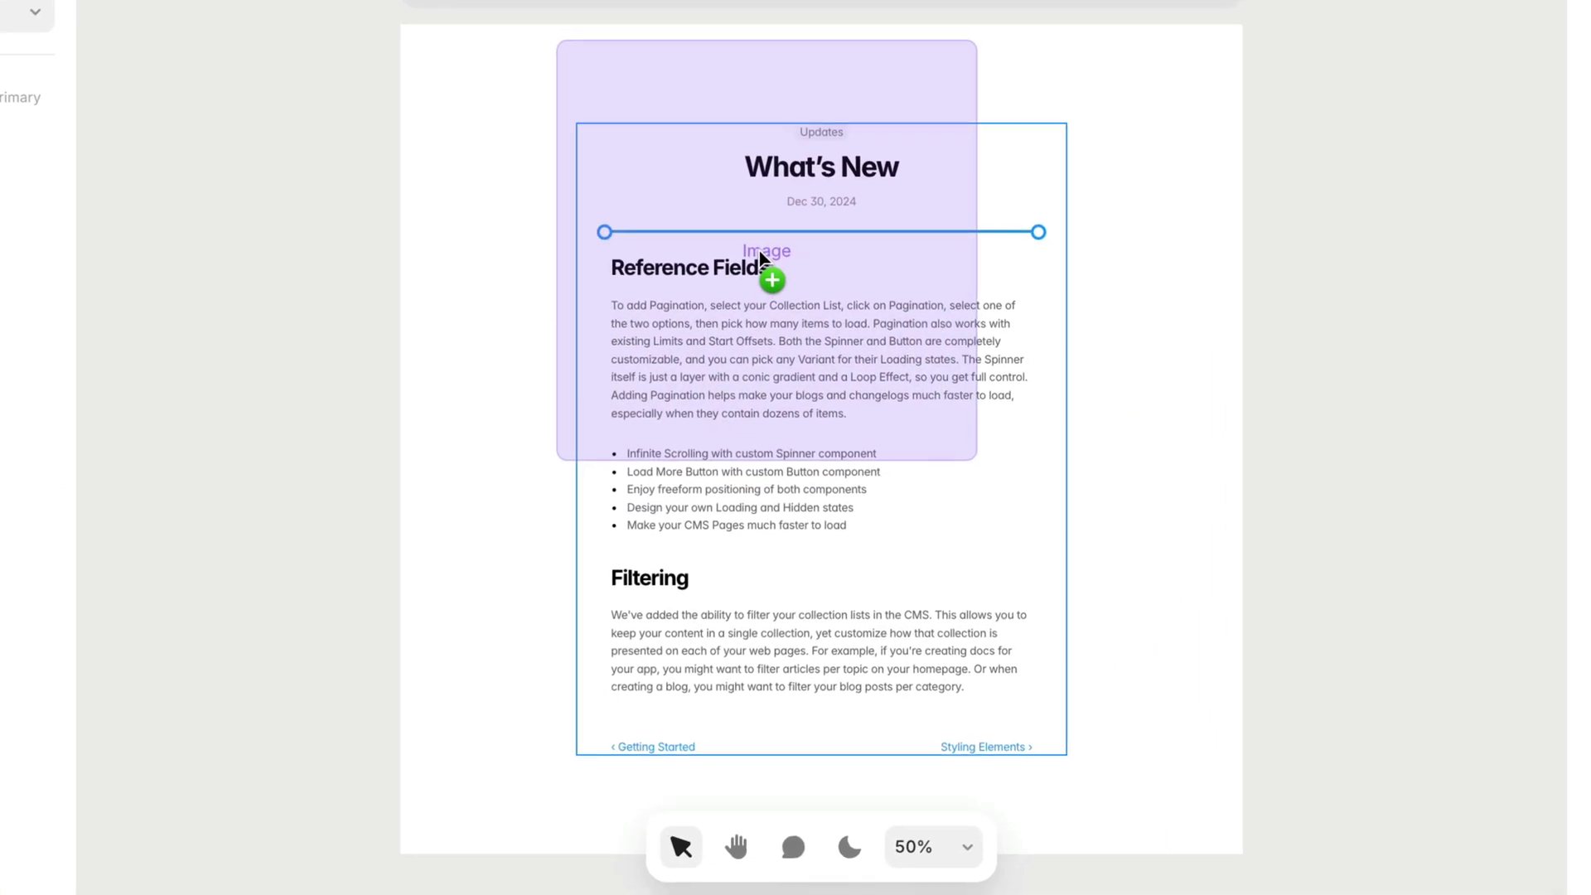
drag(760, 259, 758, 262)
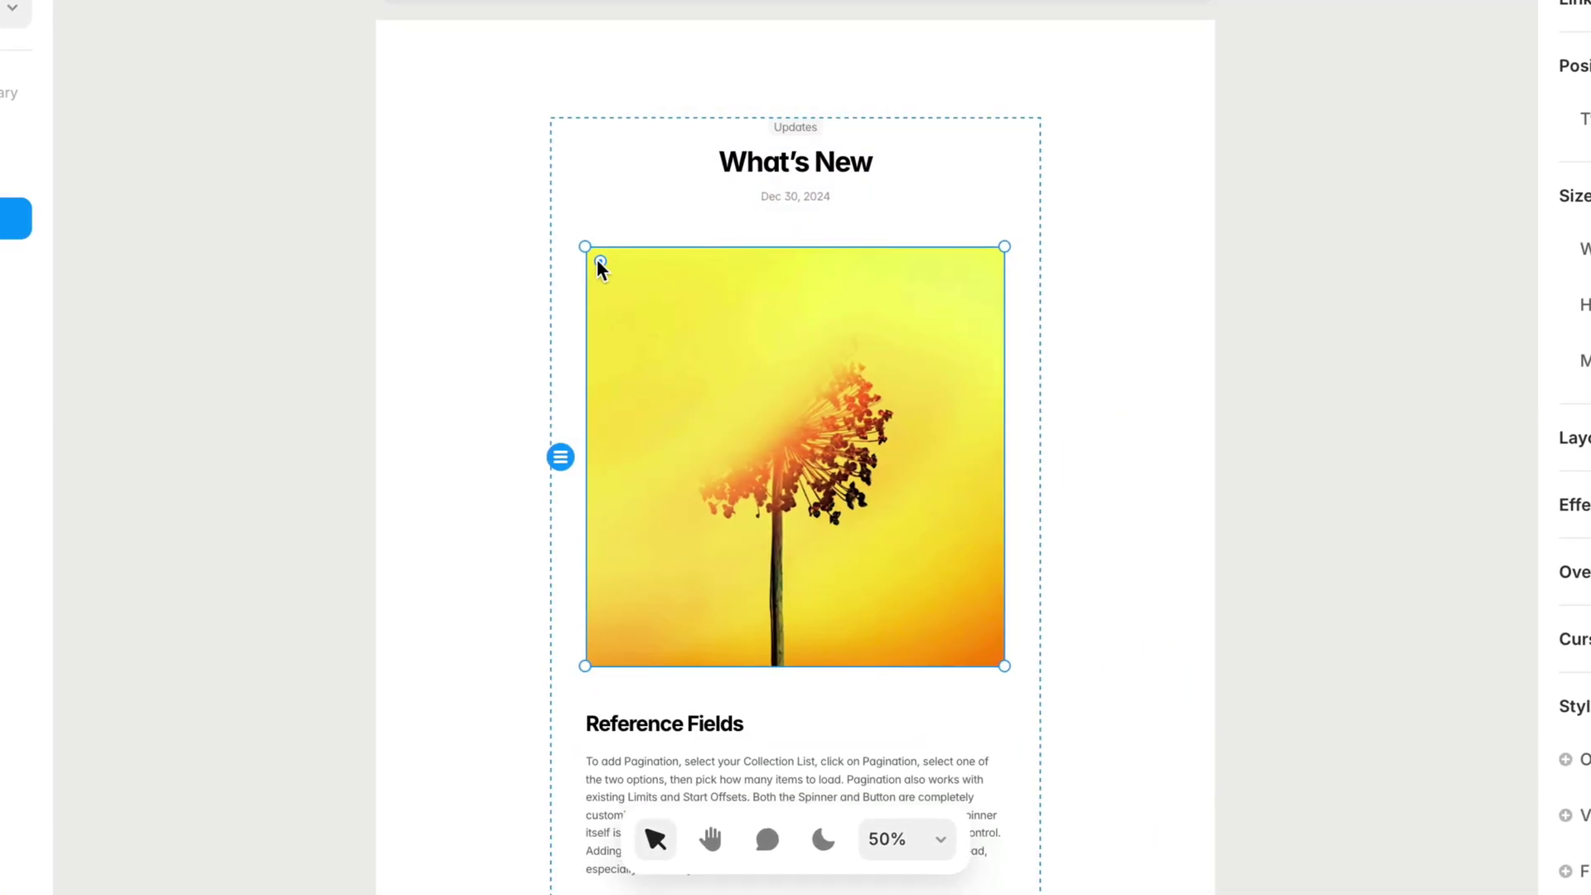
drag(622, 271, 651, 292)
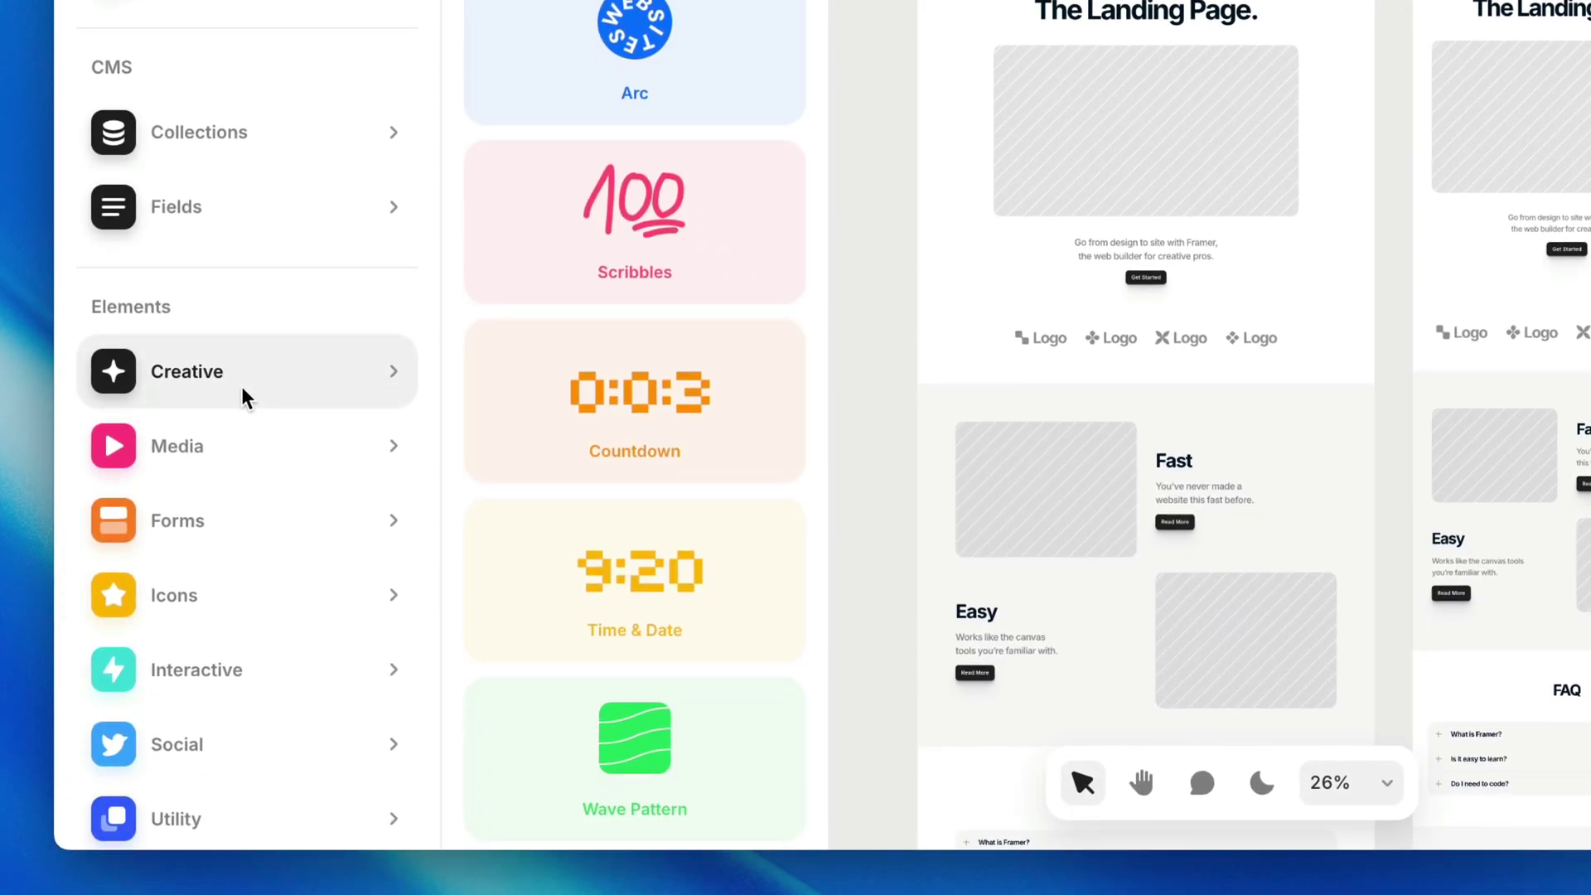
scroll(743, 205, down, 5)
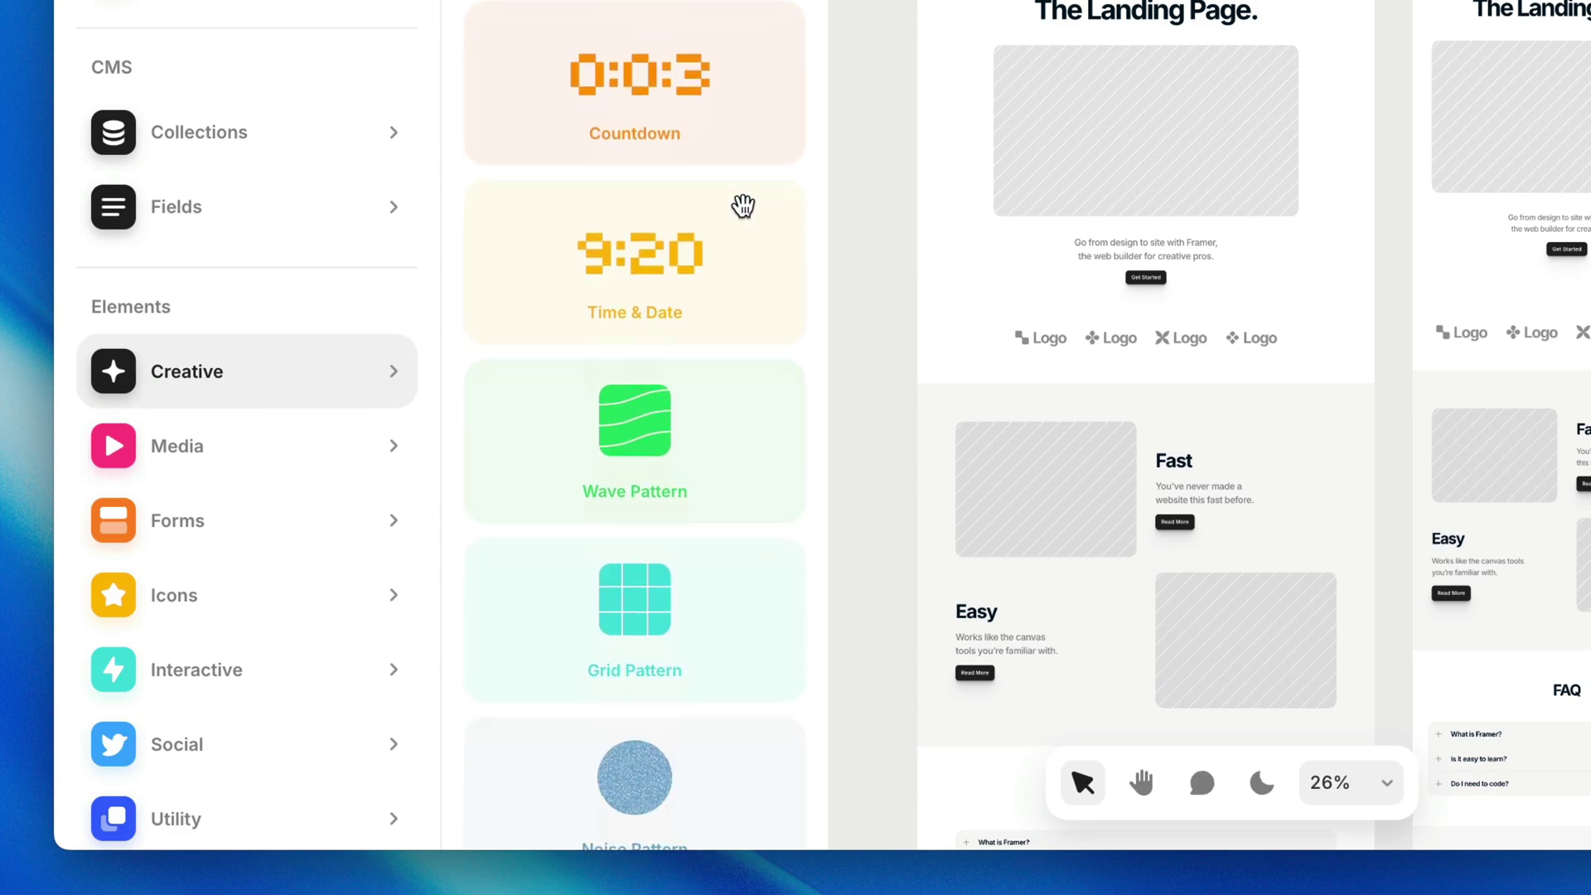
scroll(743, 205, up, 5)
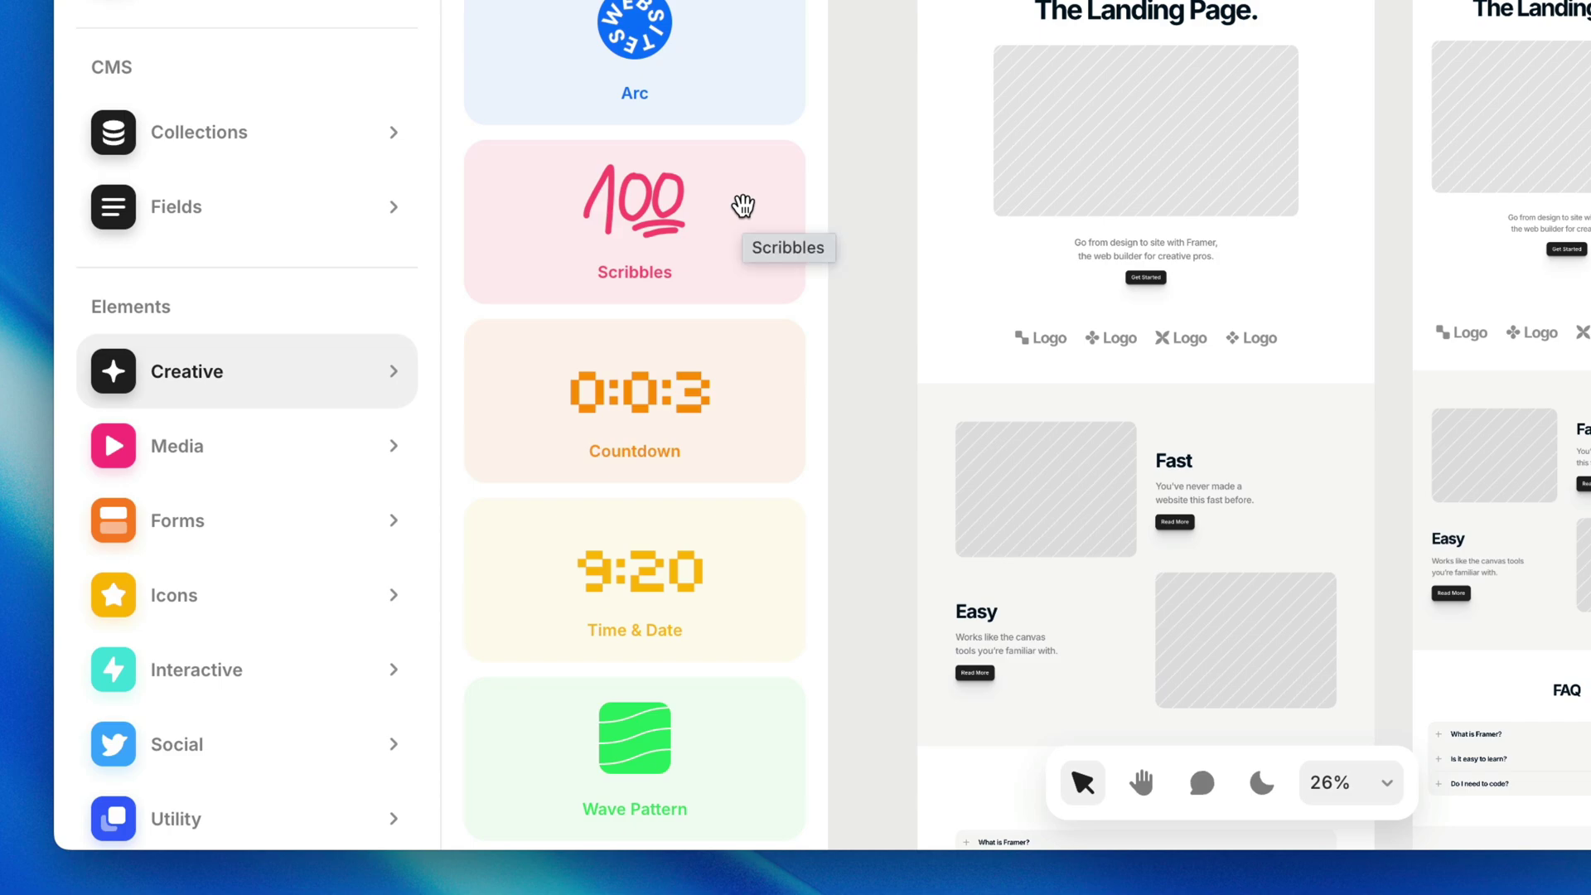
scroll(743, 205, down, 4)
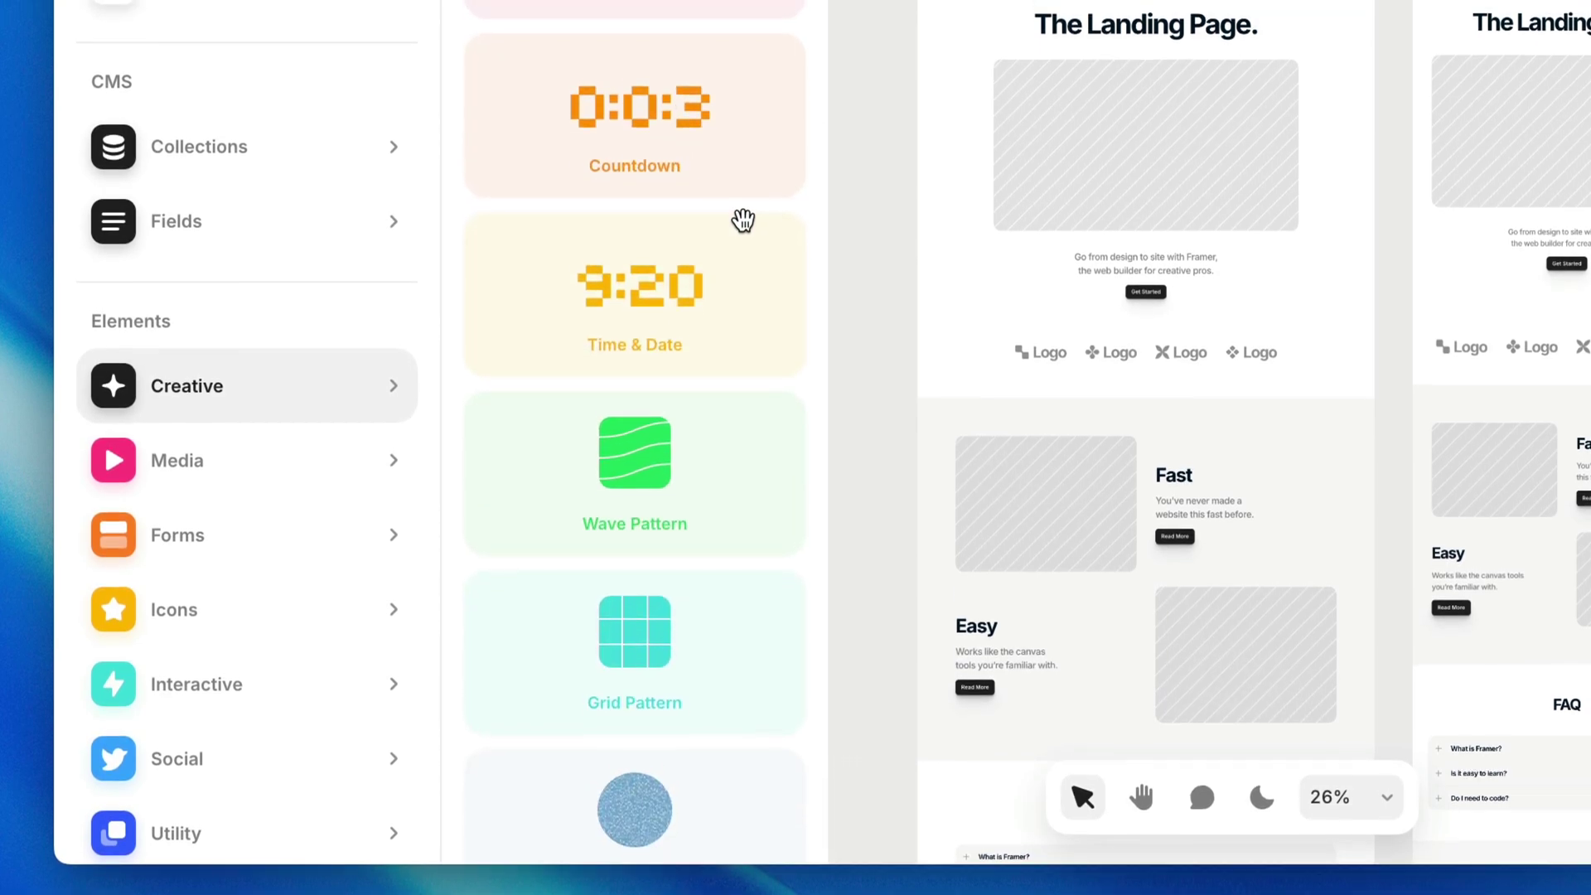
scroll(744, 206, up, 3)
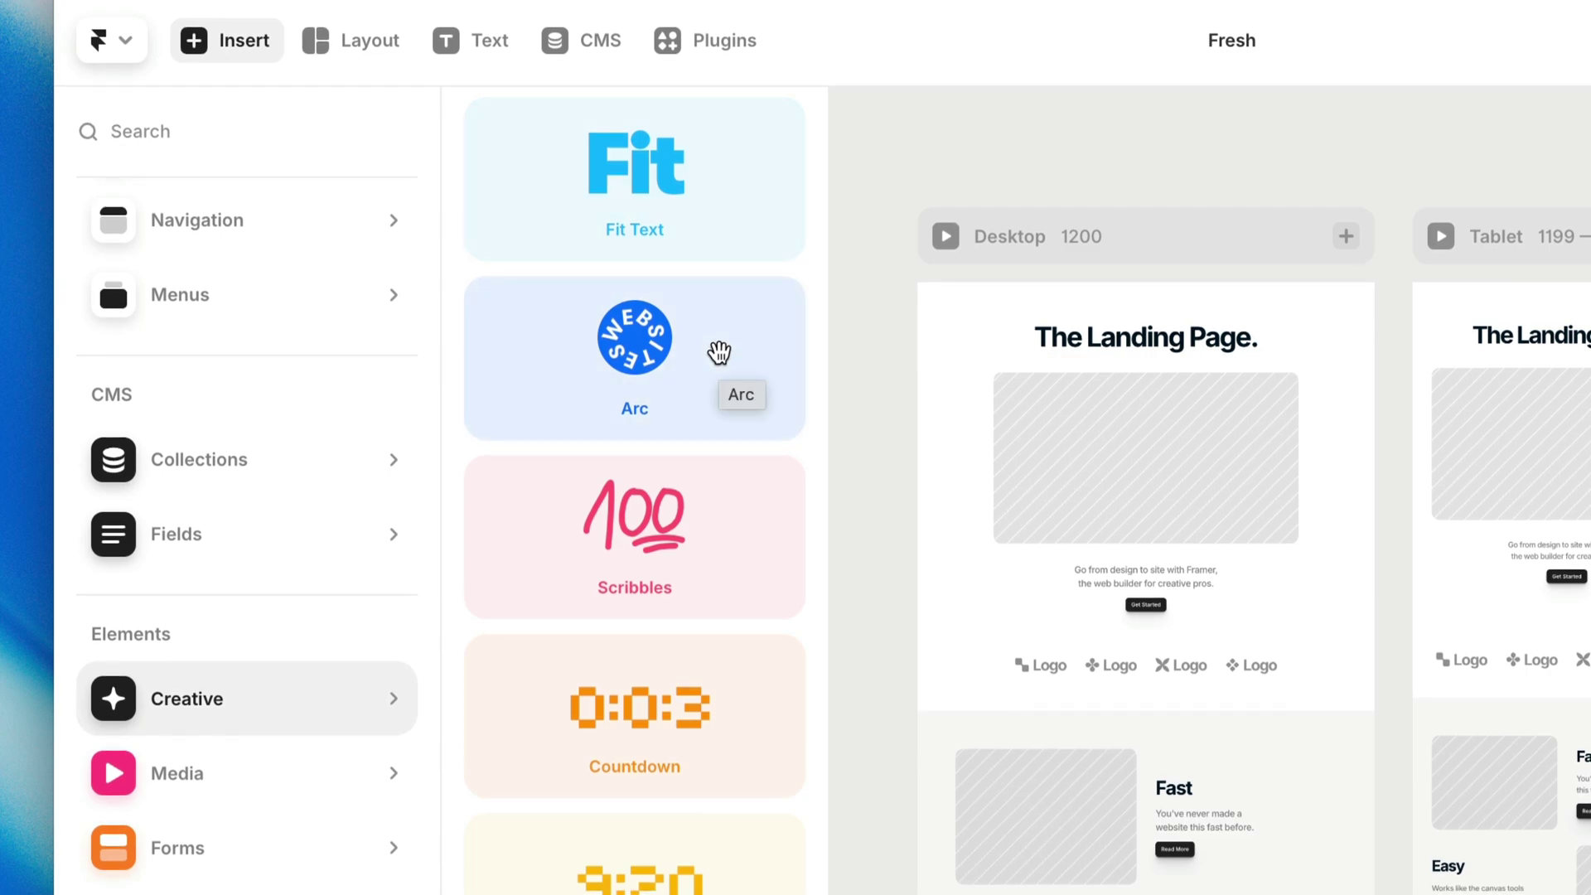
scroll(717, 561, down, 2)
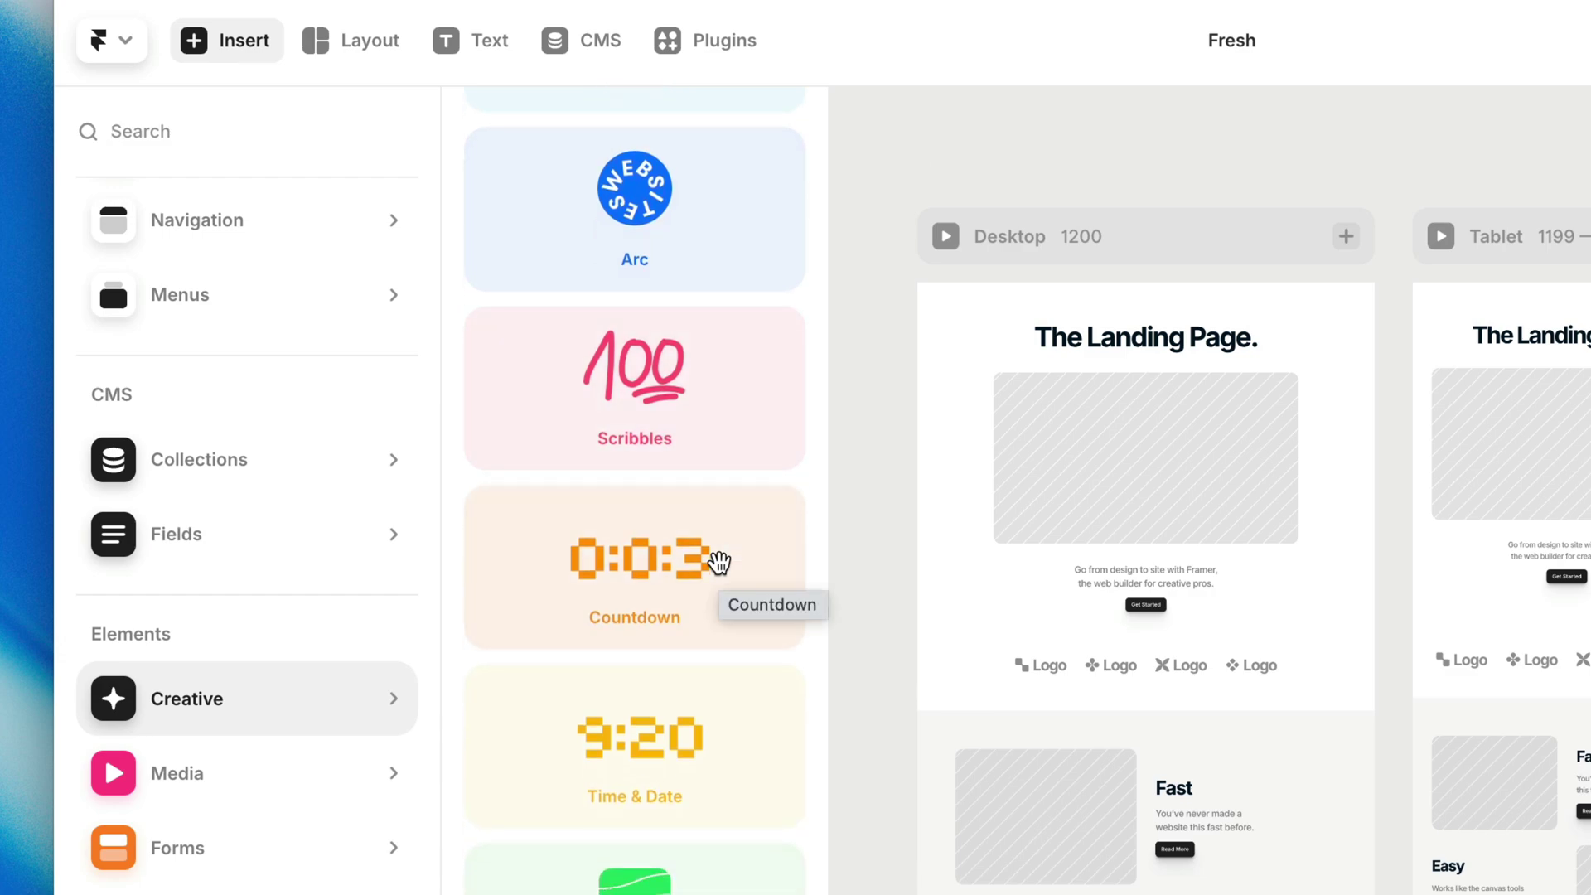
scroll(717, 561, down, 2)
scroll(717, 561, down, 1)
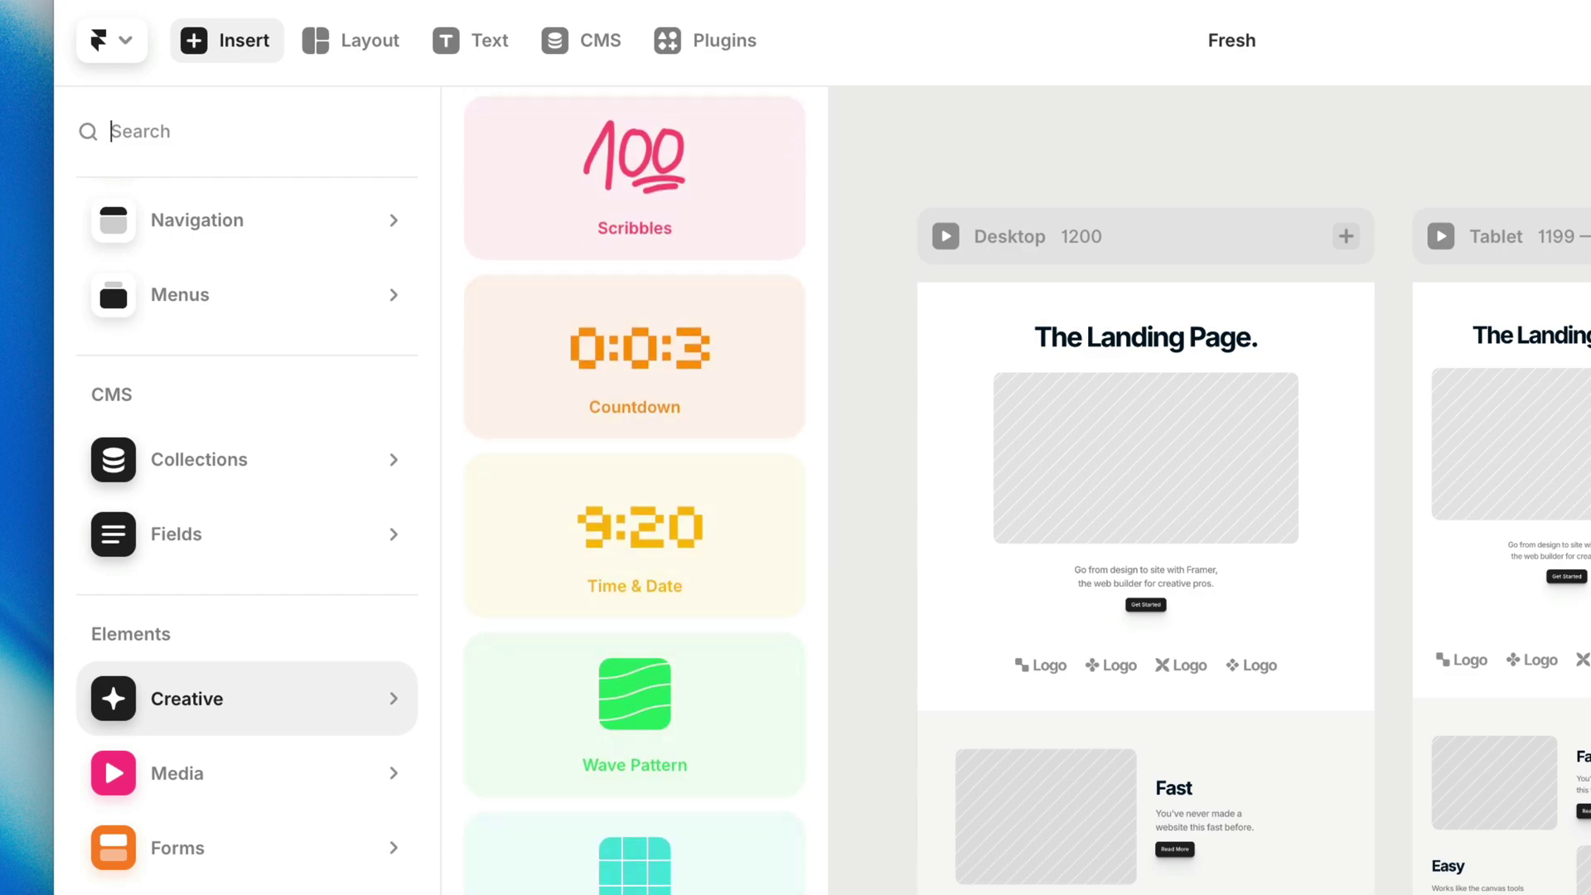
List Media elements and scroll to the Lottie animation and Spotify, SoundCloud, MP3 audio players
mouse_move(395, 777)
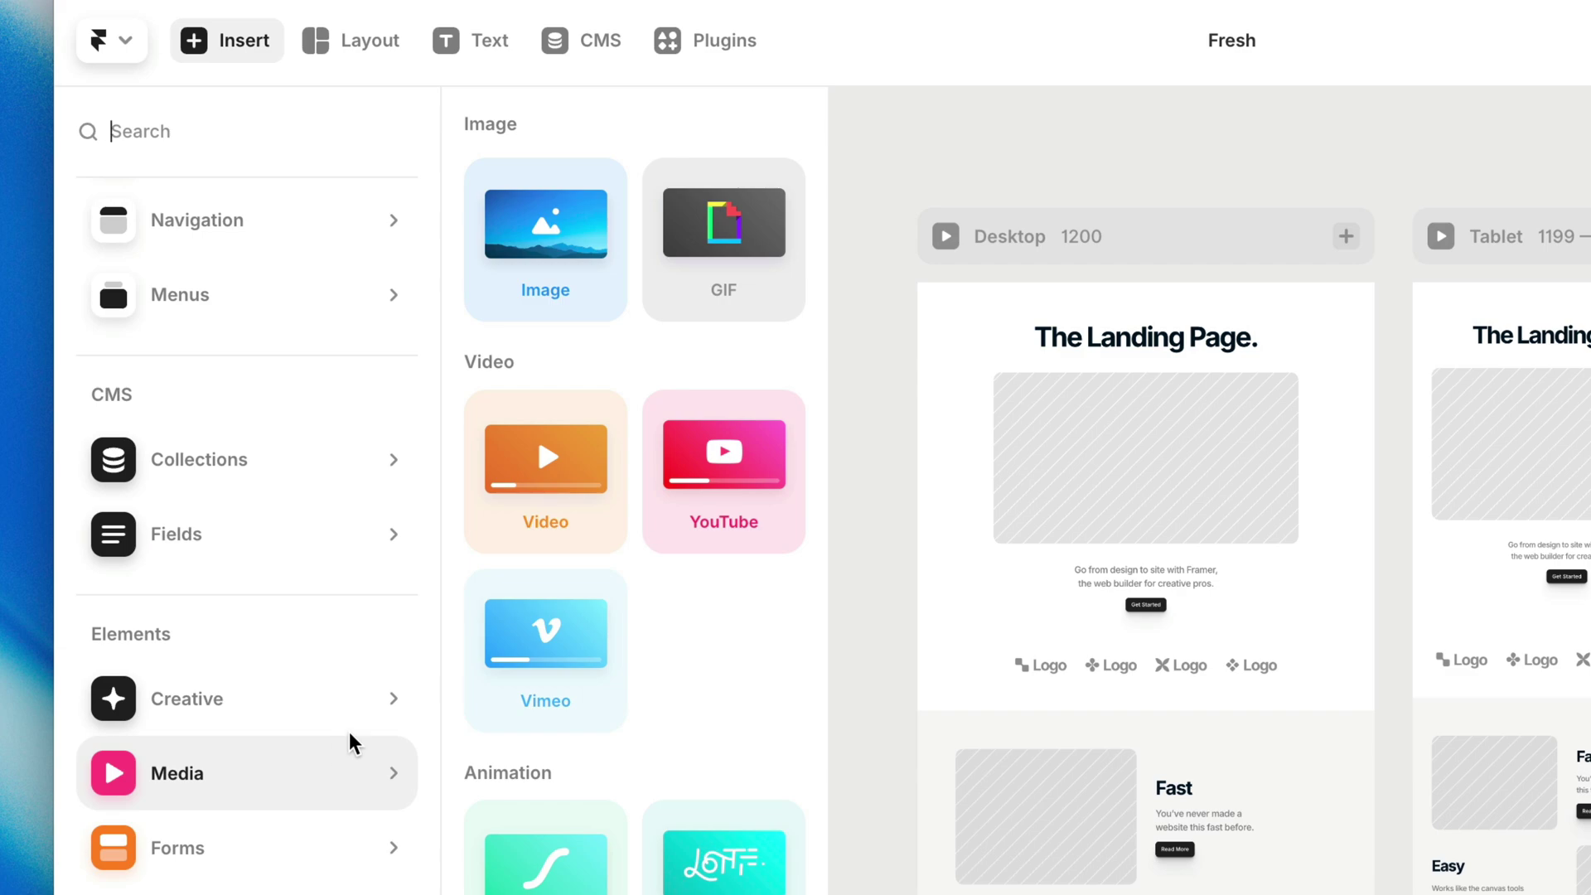
scroll(807, 640, down, 5)
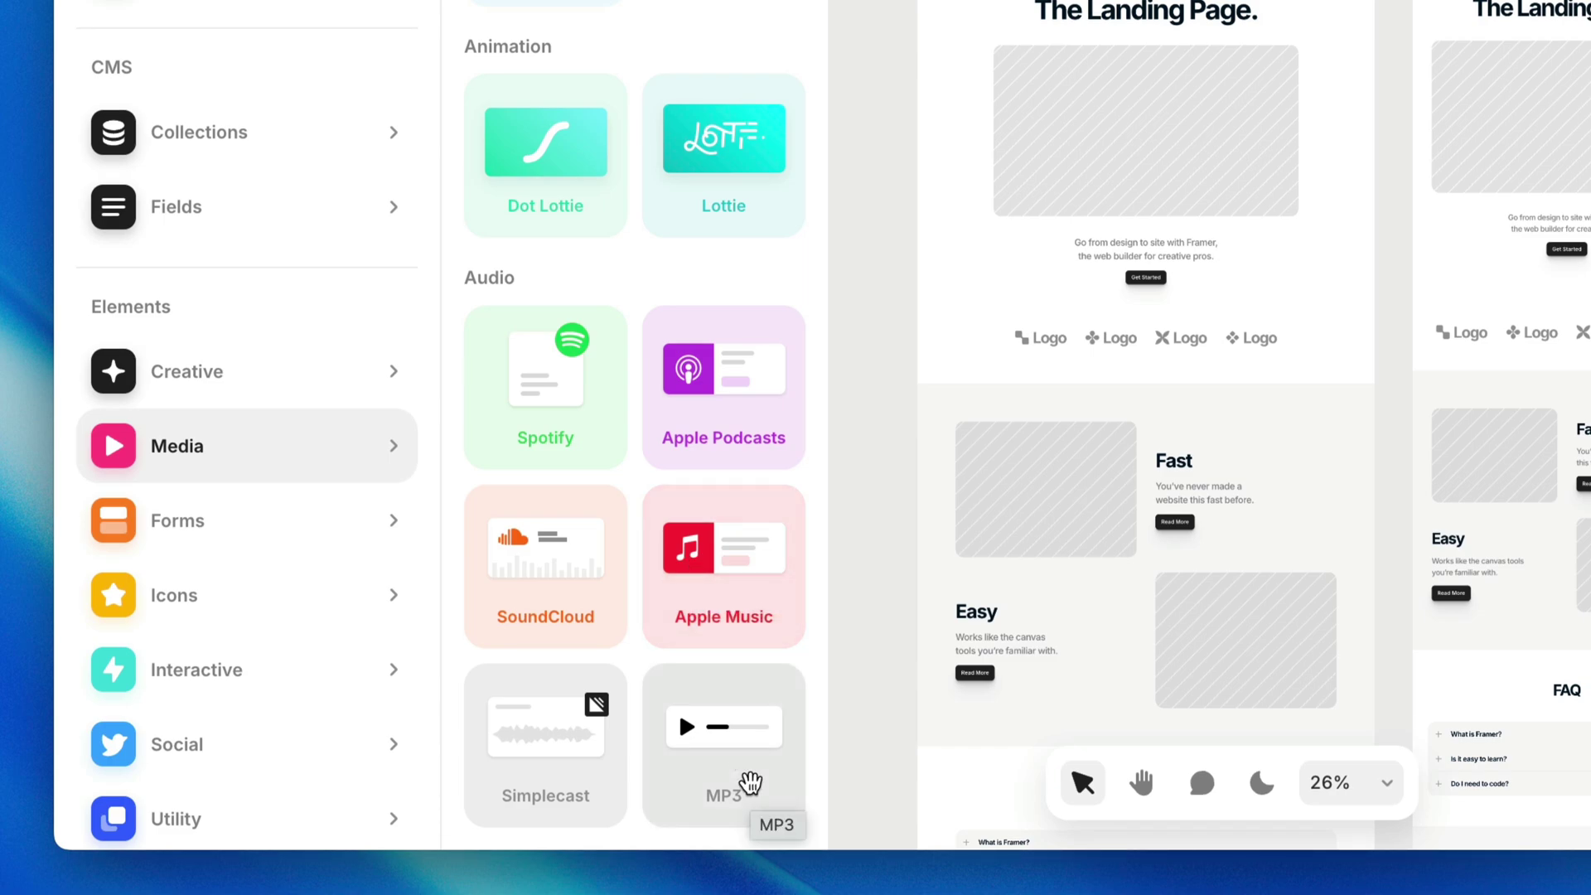
List Forms elements and scroll past email signups like Mailchimp to the Calendly and Intercom embeds
click(336, 534)
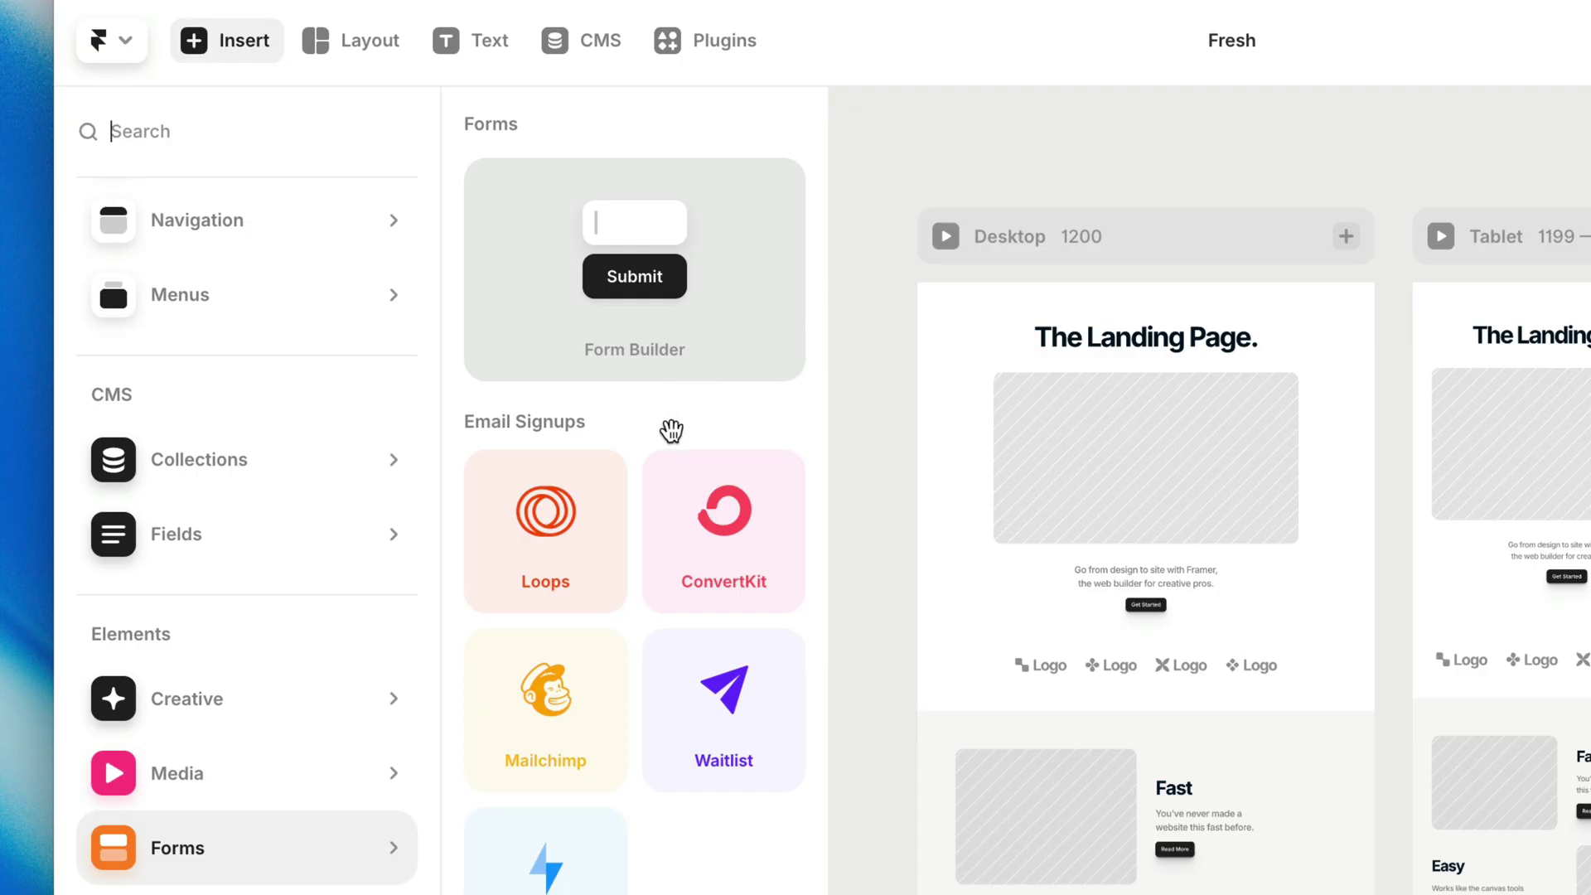
scroll(626, 580, down, 3)
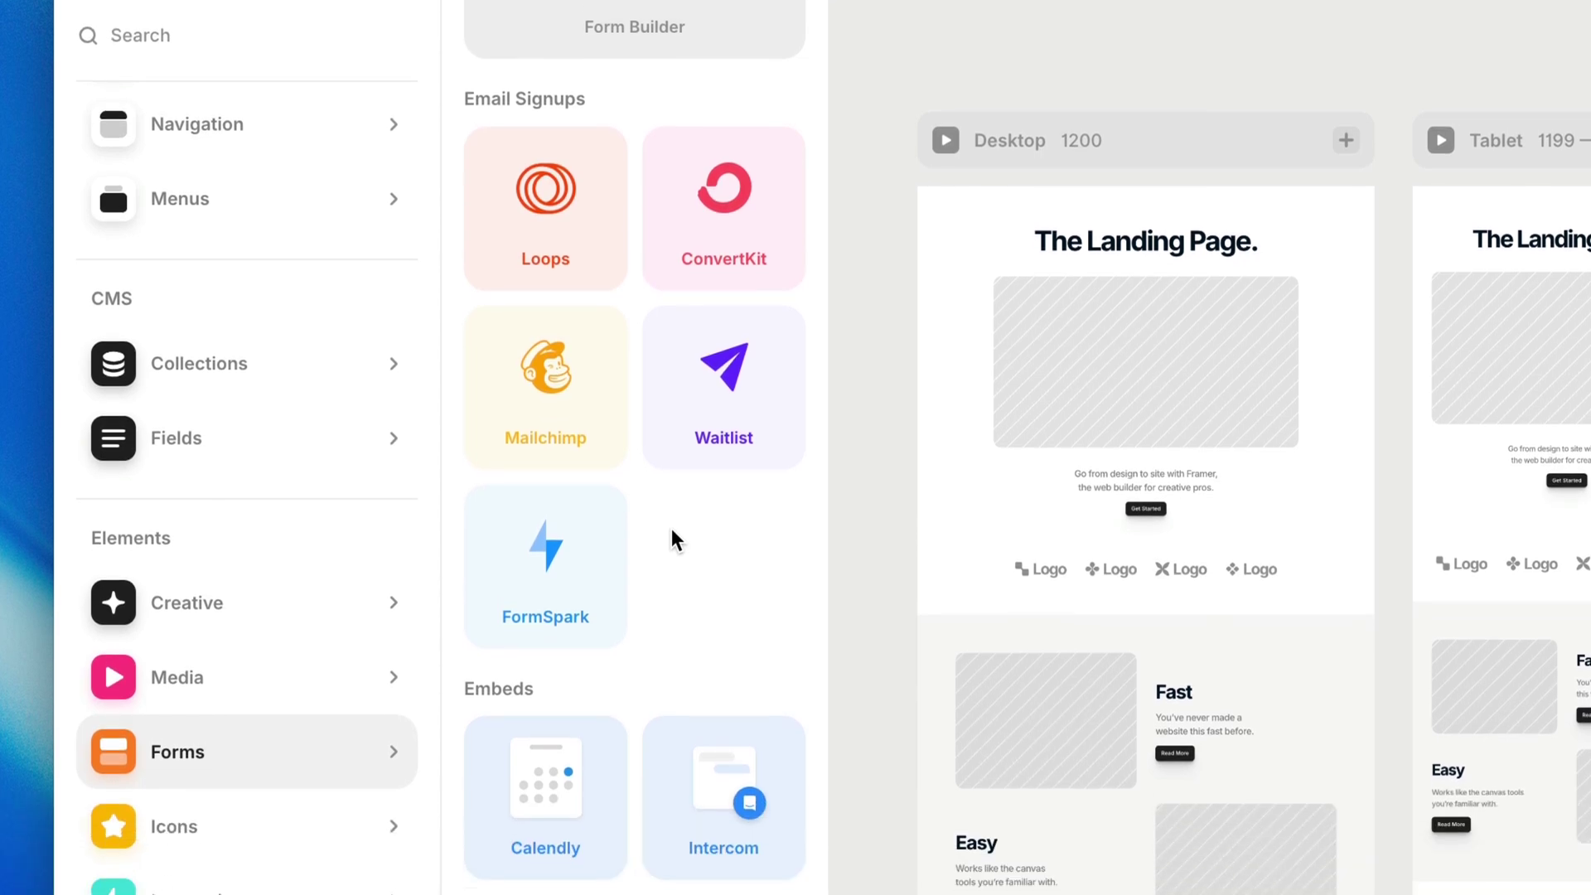
Place a Phosphor icon from the Icons category on the canvas and zoom in on it
click(279, 820)
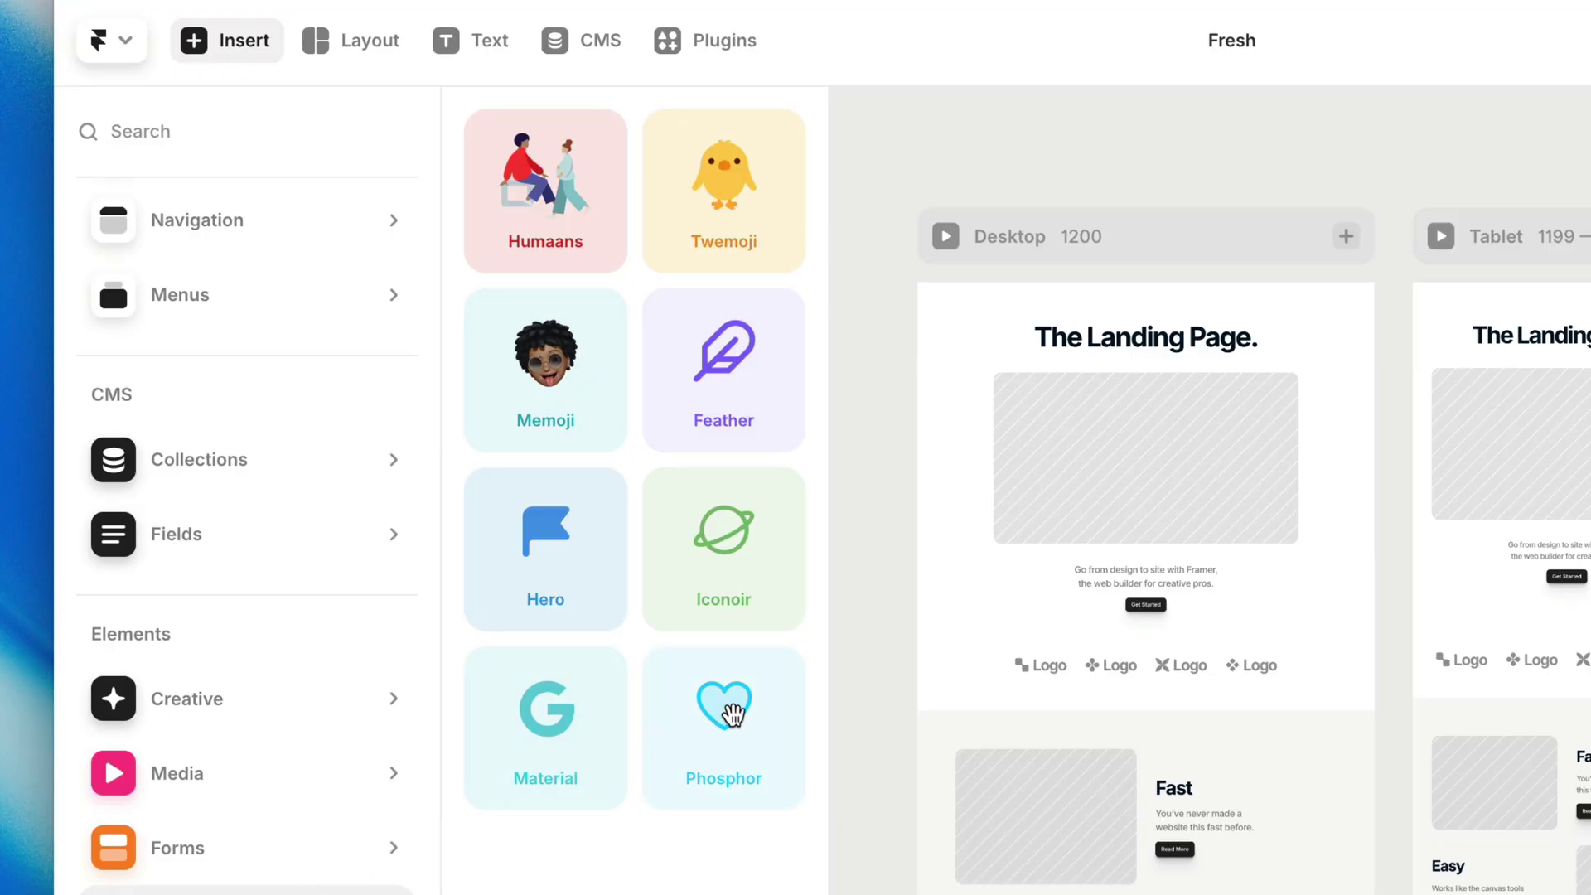
drag(732, 714, 848, 646)
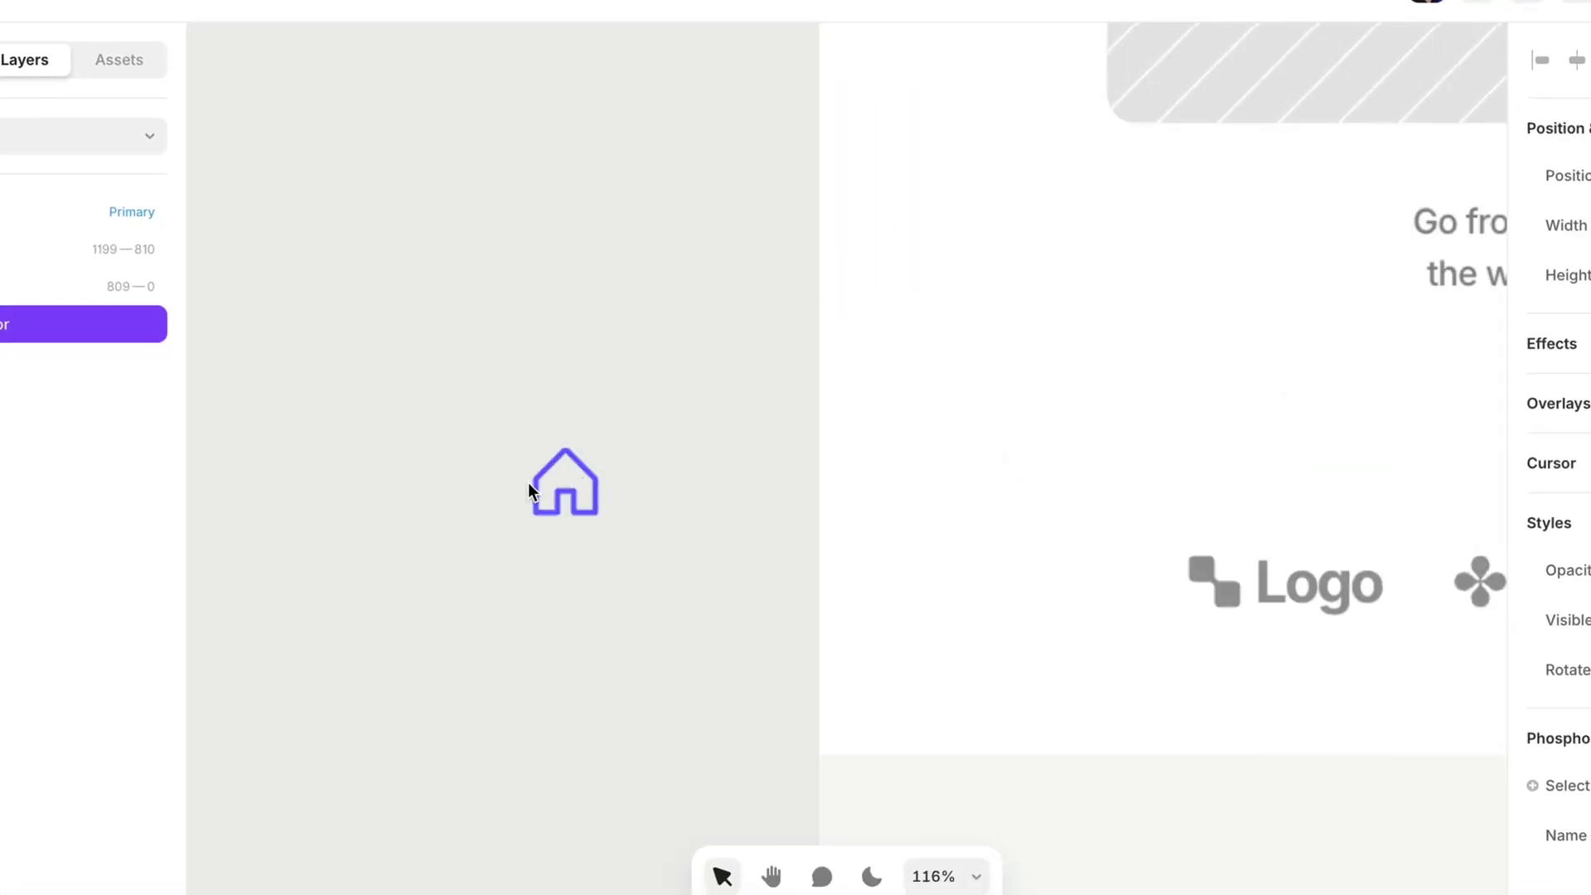
key(shift+2)
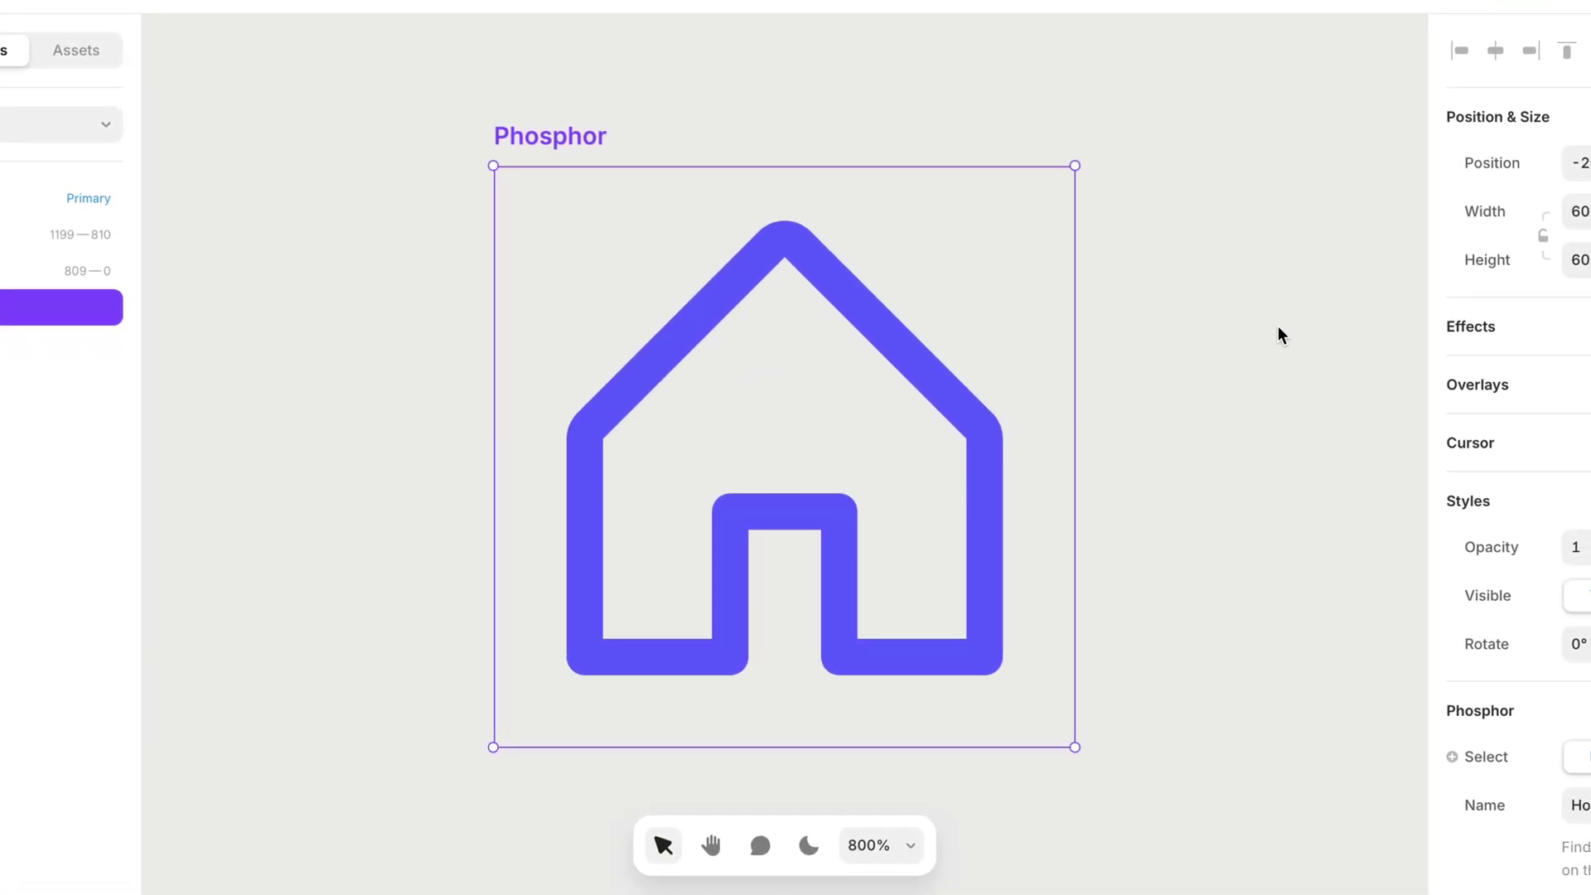
scroll(1512, 389, down, 5)
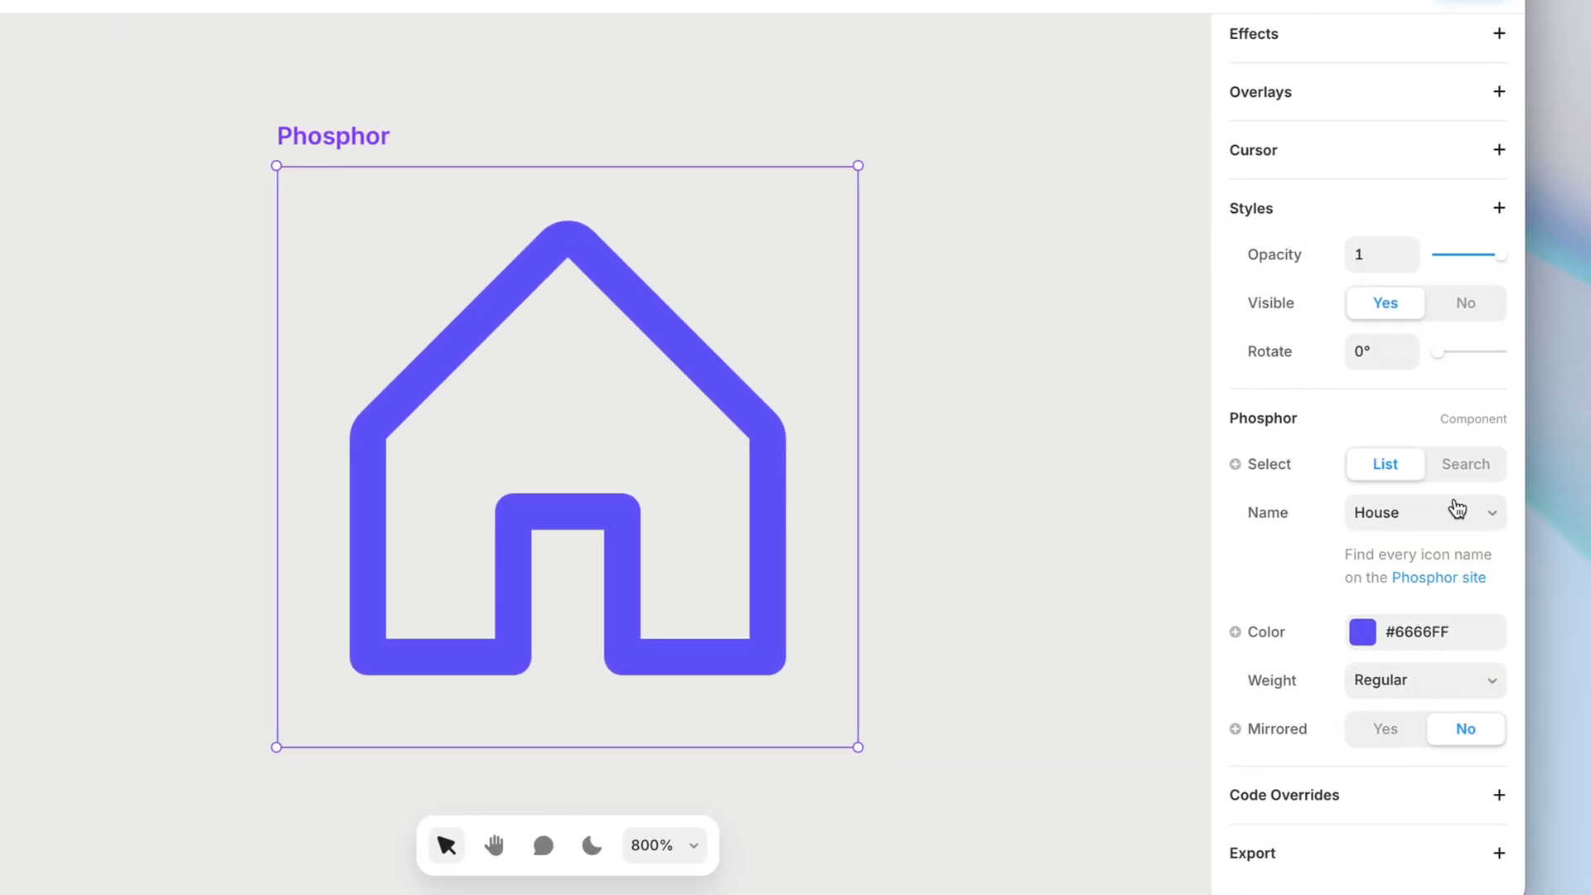
Change the Phosphor icon's Name to Key, trying Knife along the way
click(1460, 505)
scroll(1461, 505, down, 10)
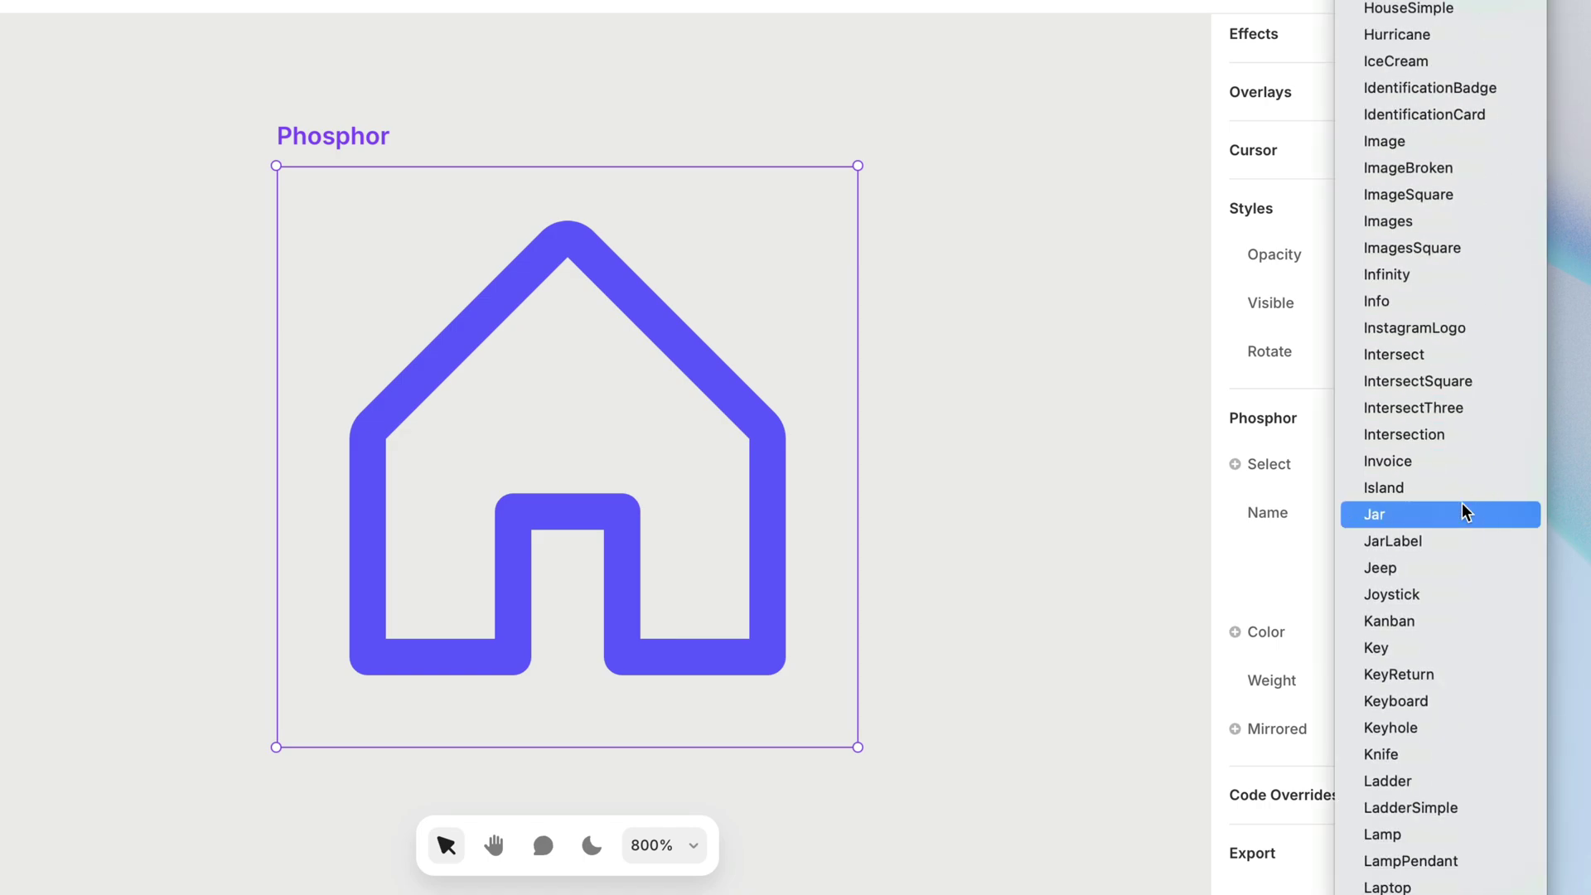
scroll(1462, 504, down, 3)
click(1461, 503)
click(1453, 510)
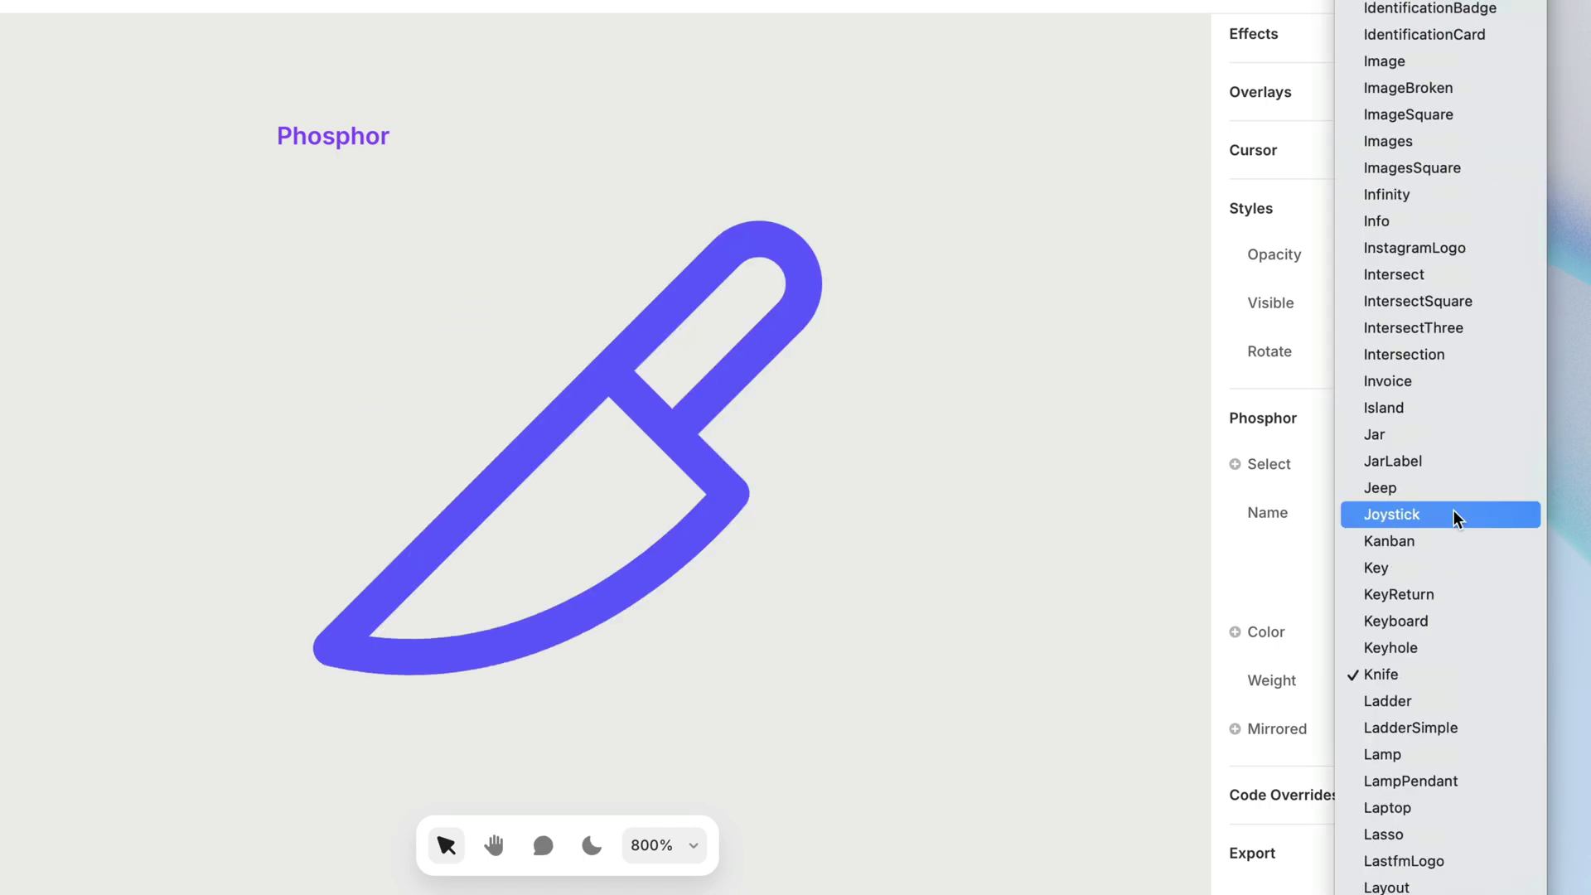
scroll(1458, 265, up, 3)
click(1459, 257)
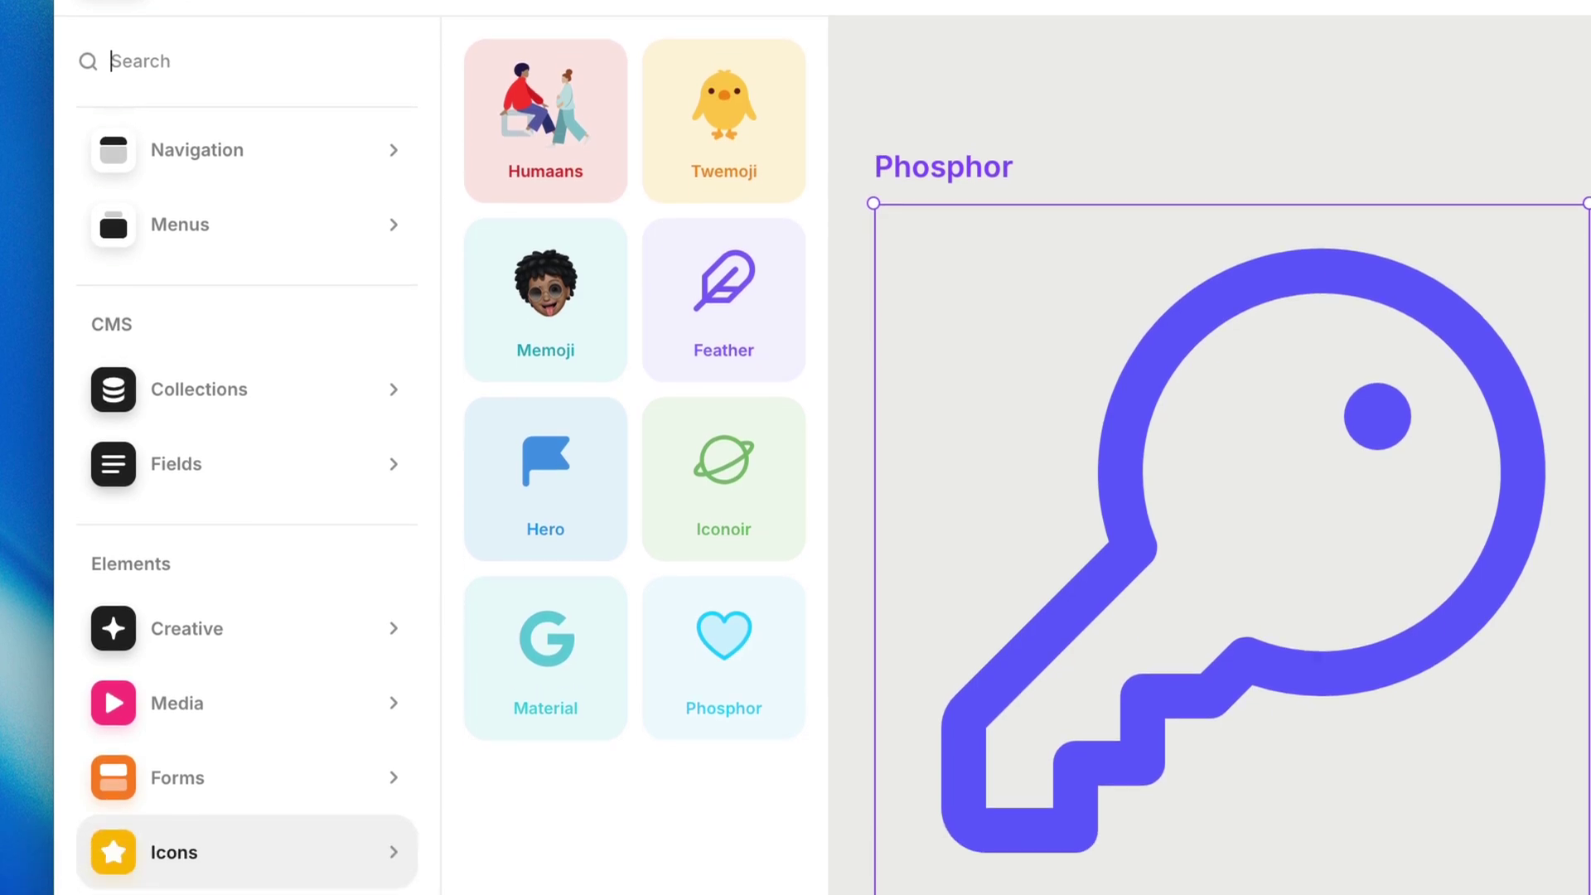
Show Interactive elements such as Search, Cookie Banner, Ticker, Slideshow and Carousel
mouse_move(170, 746)
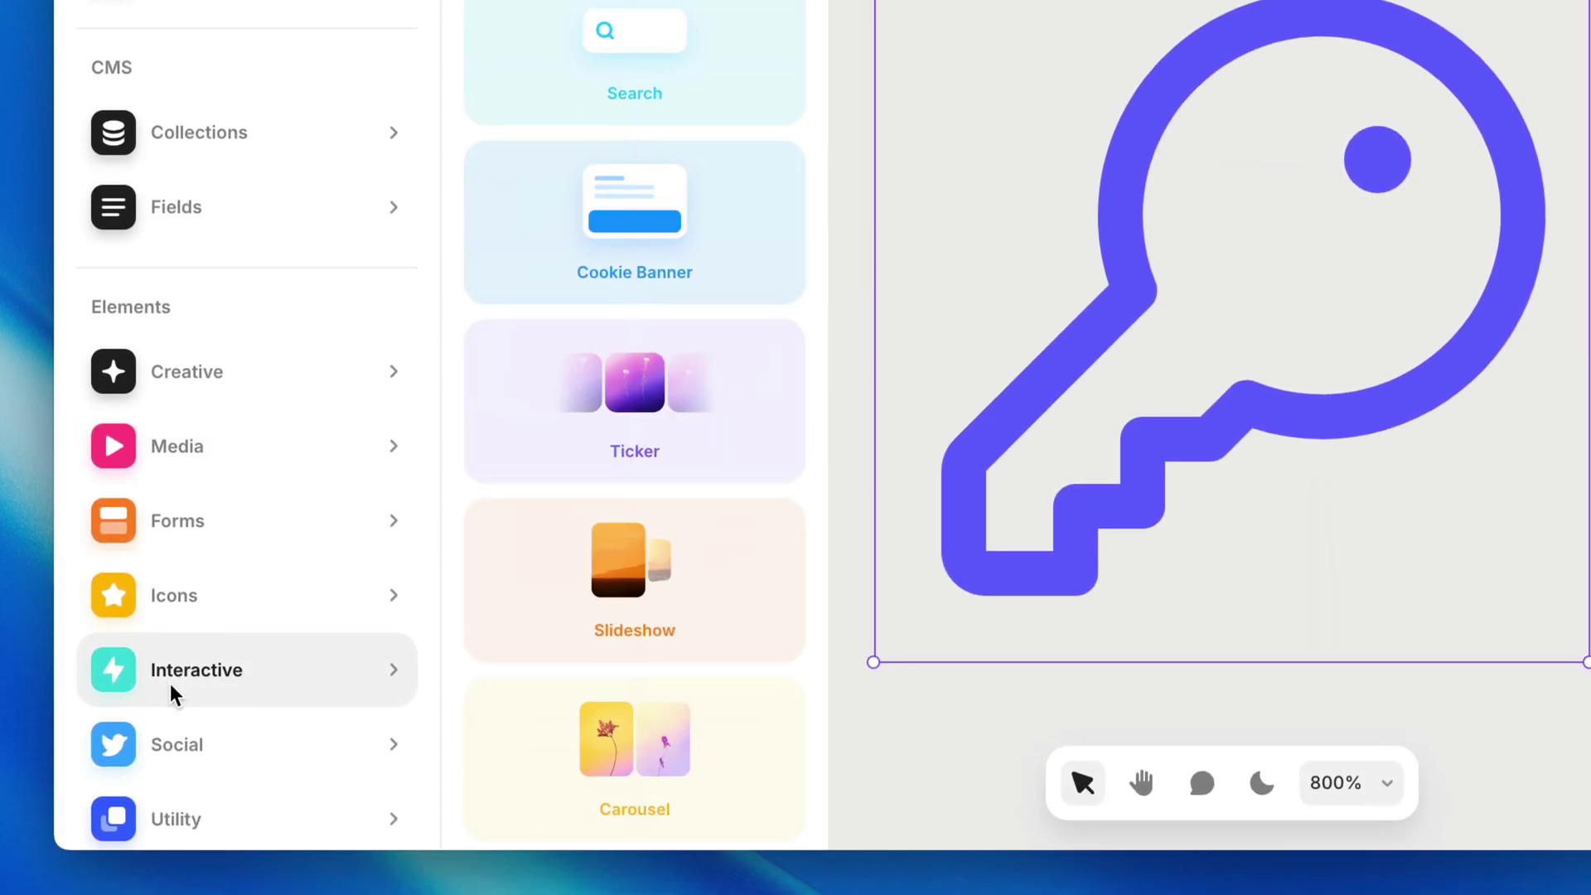